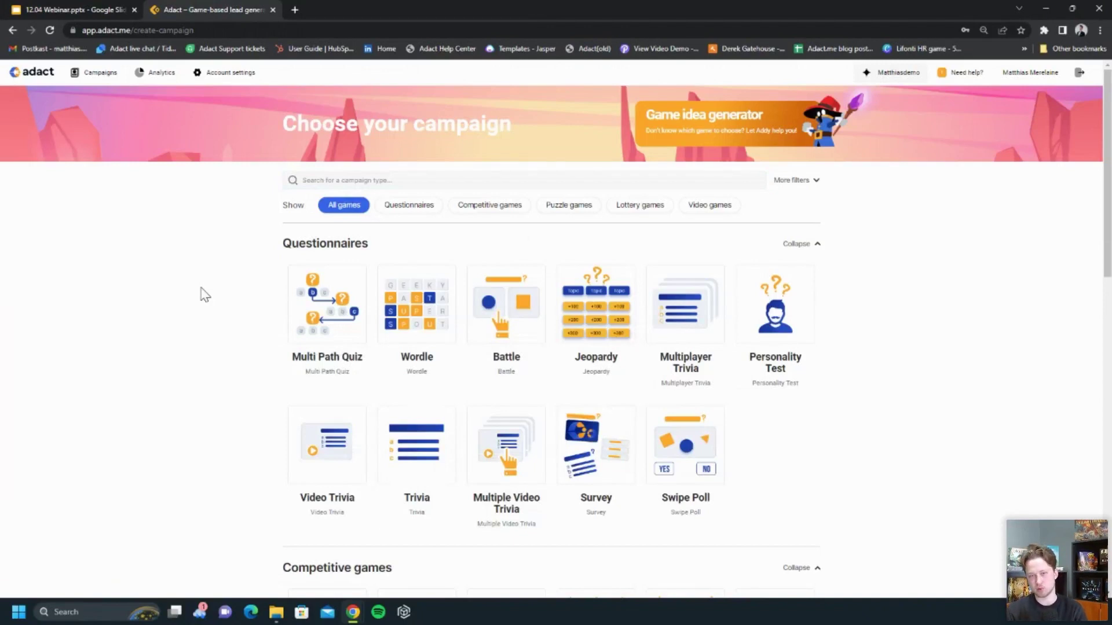
Browse the campaign types and create a new Bubble Shooter campaign from the competitive games
scroll(220, 298, "down", 1)
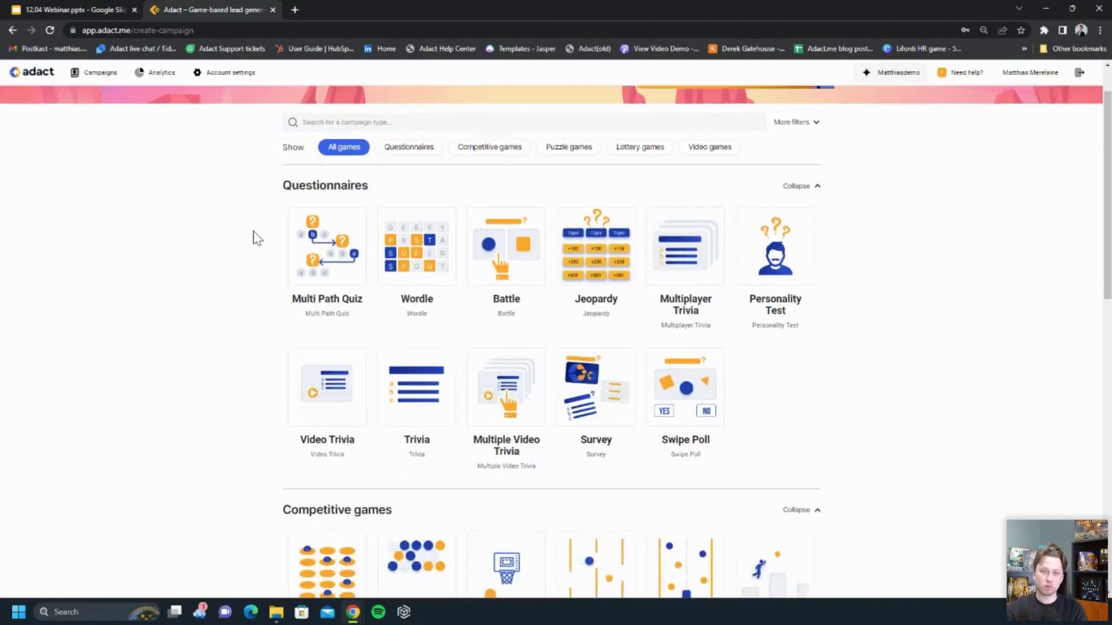
scroll(555, 521, "down", 8)
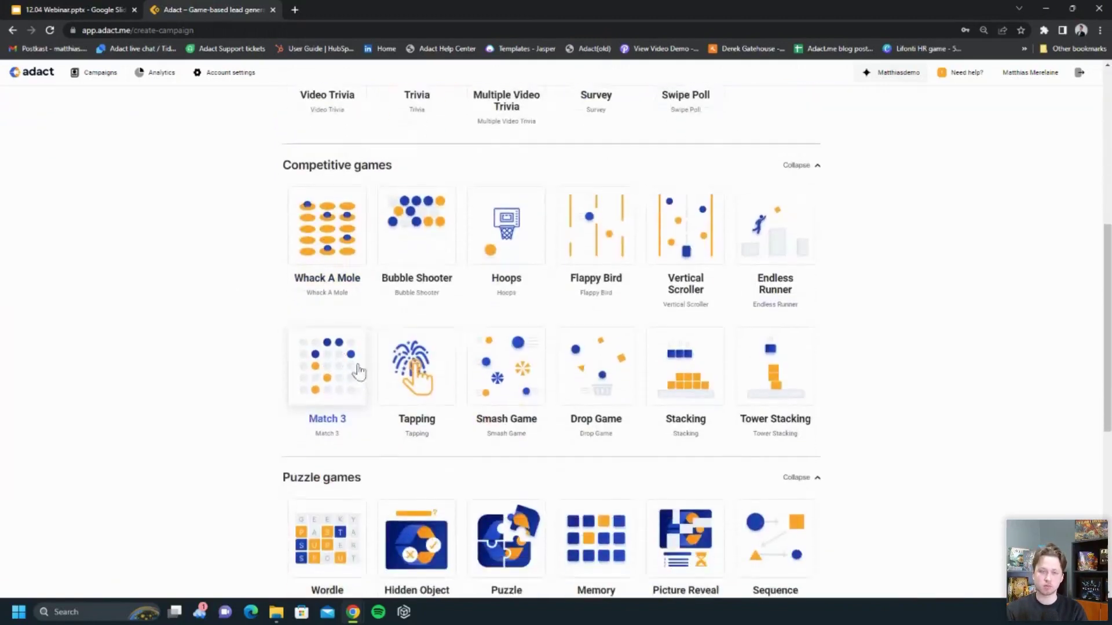
scroll(313, 374, "down", 5)
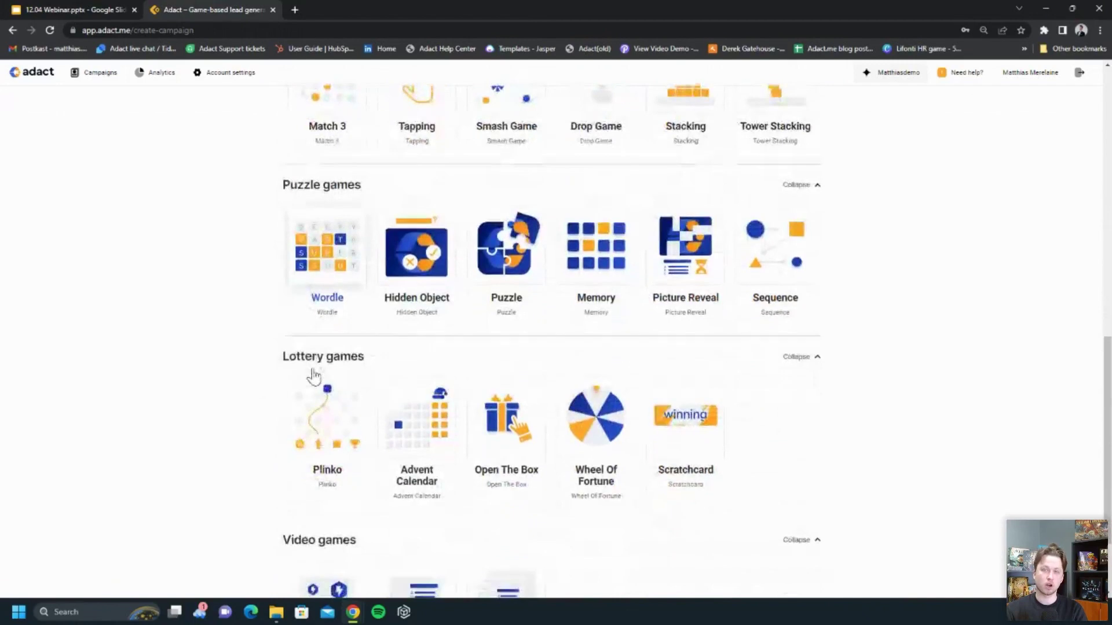
scroll(190, 377, "up", 6)
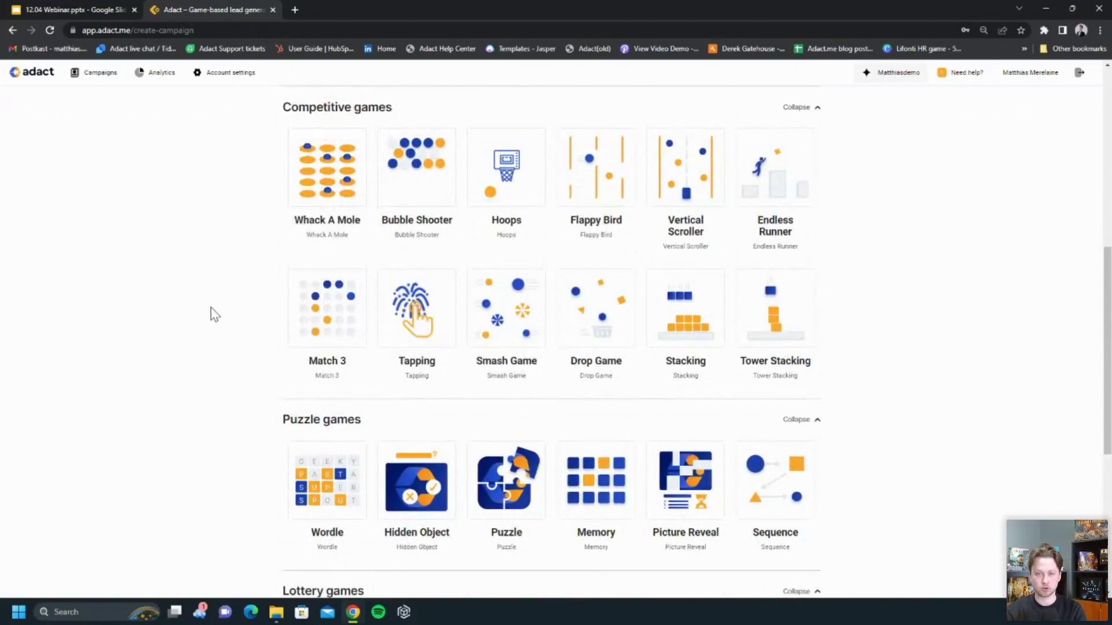
scroll(214, 316, "up", 2)
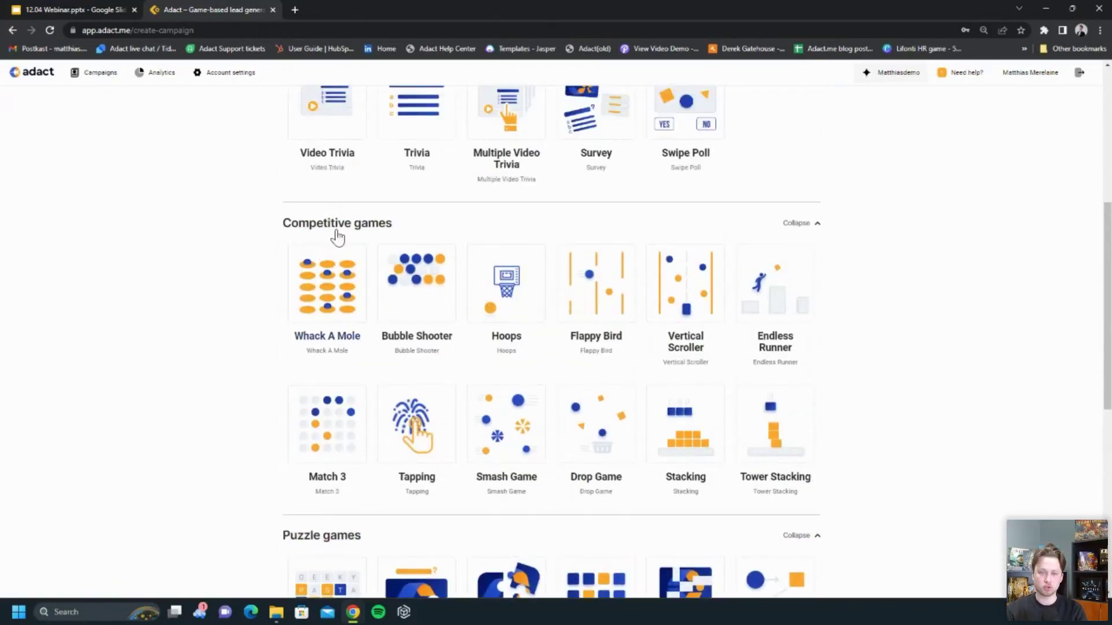
left_click(405, 289)
left_click(506, 323)
left_click(647, 354)
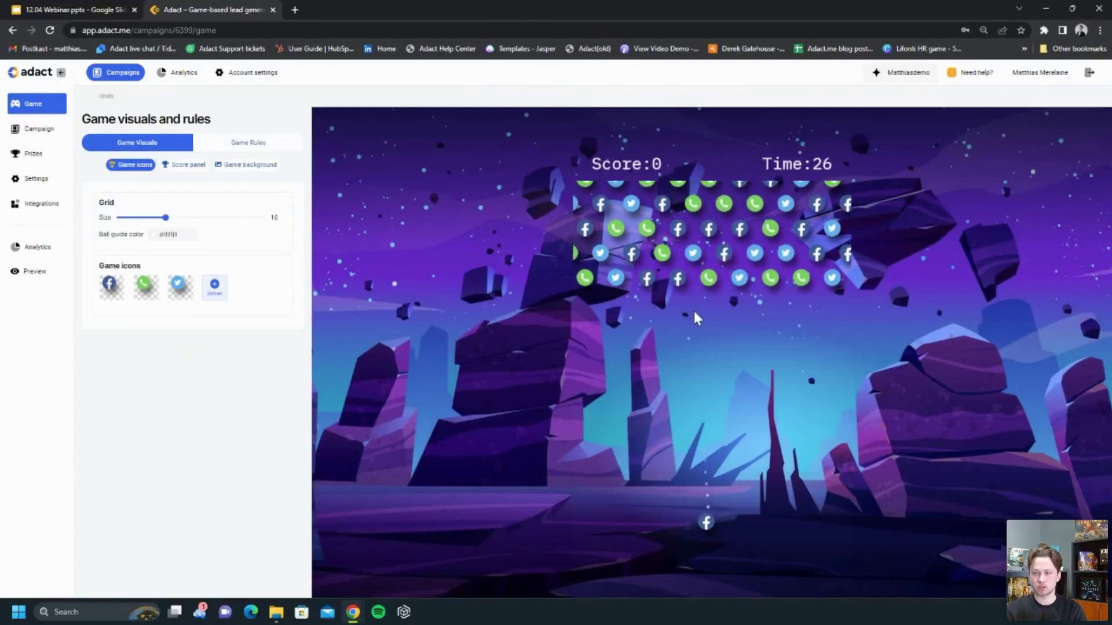
Test-play the default Bubble Shooter by shooting a few bubbles at matching icons
left_click(665, 298)
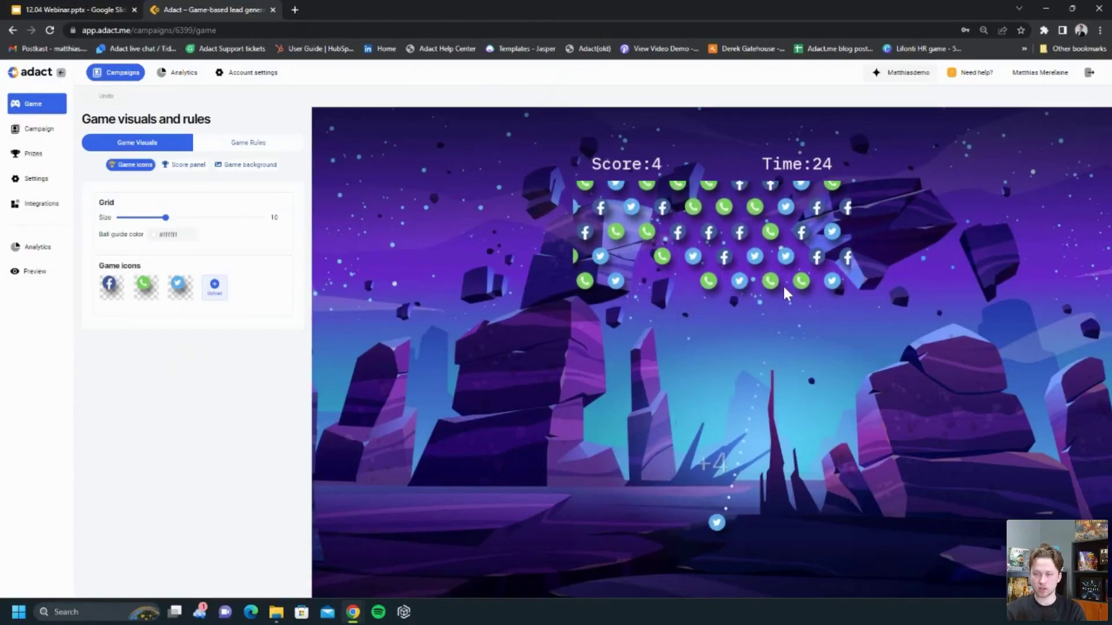
left_click(749, 293)
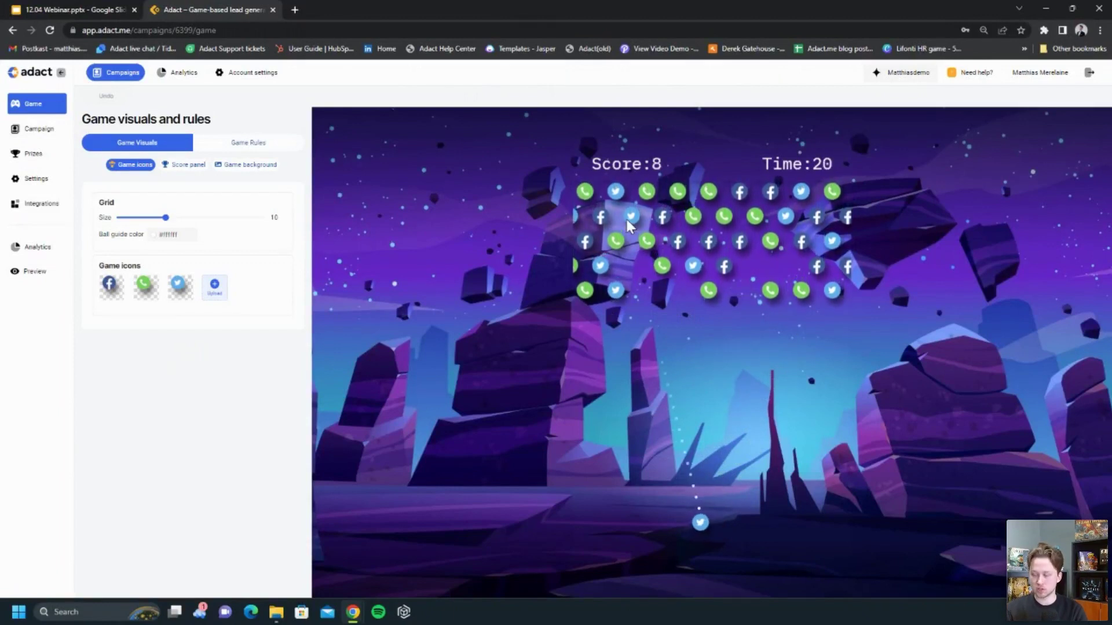
left_click(616, 321)
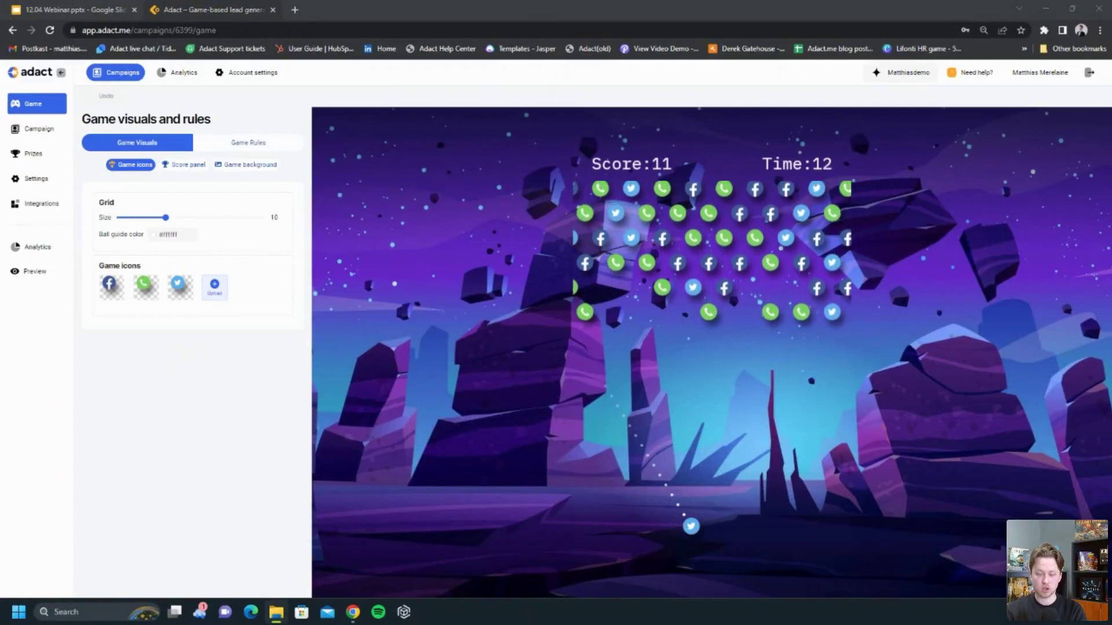
Replace the Facebook game icon with the Rubik's cube image from the Bubble Shooter (We Love the 90s) folder
left_click(276, 612)
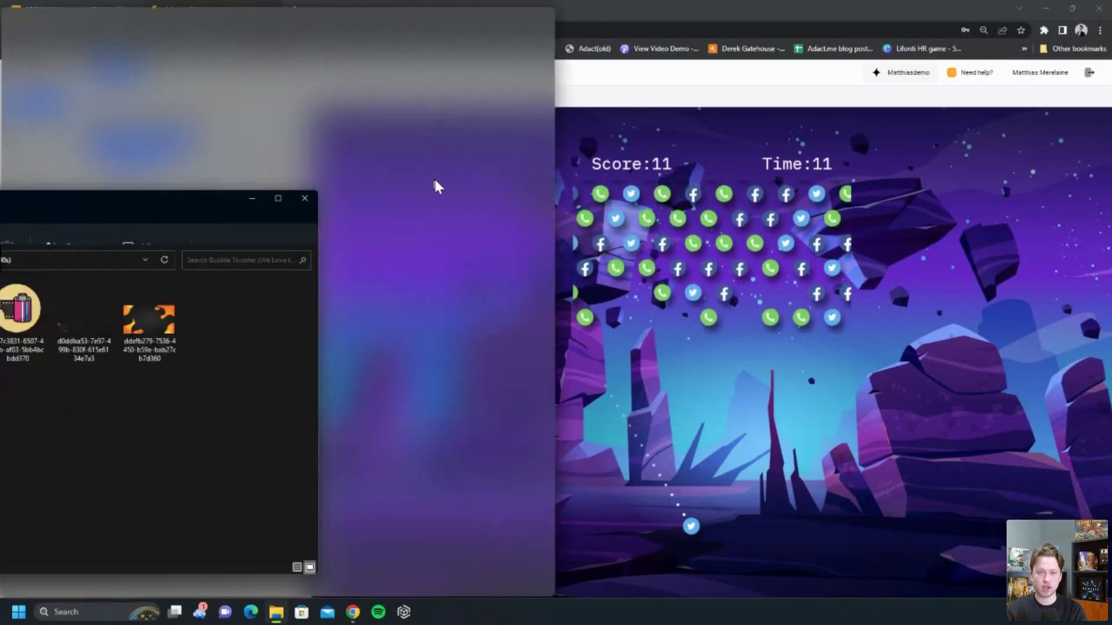
left_click_drag(695, 154, 731, 189)
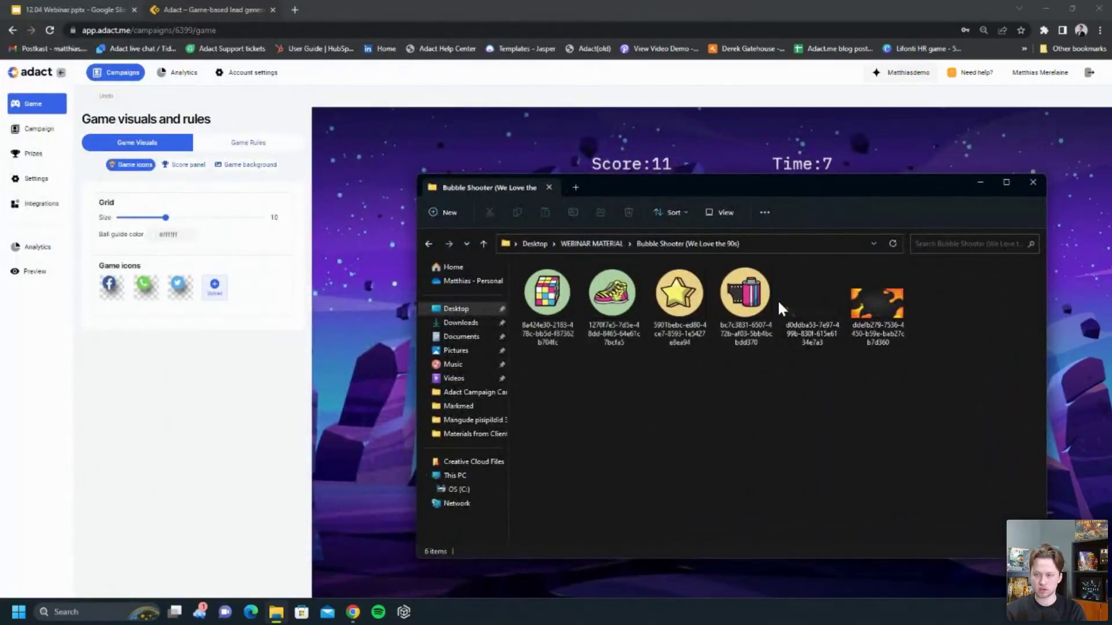
left_click_drag(770, 190, 717, 217)
left_click(112, 294)
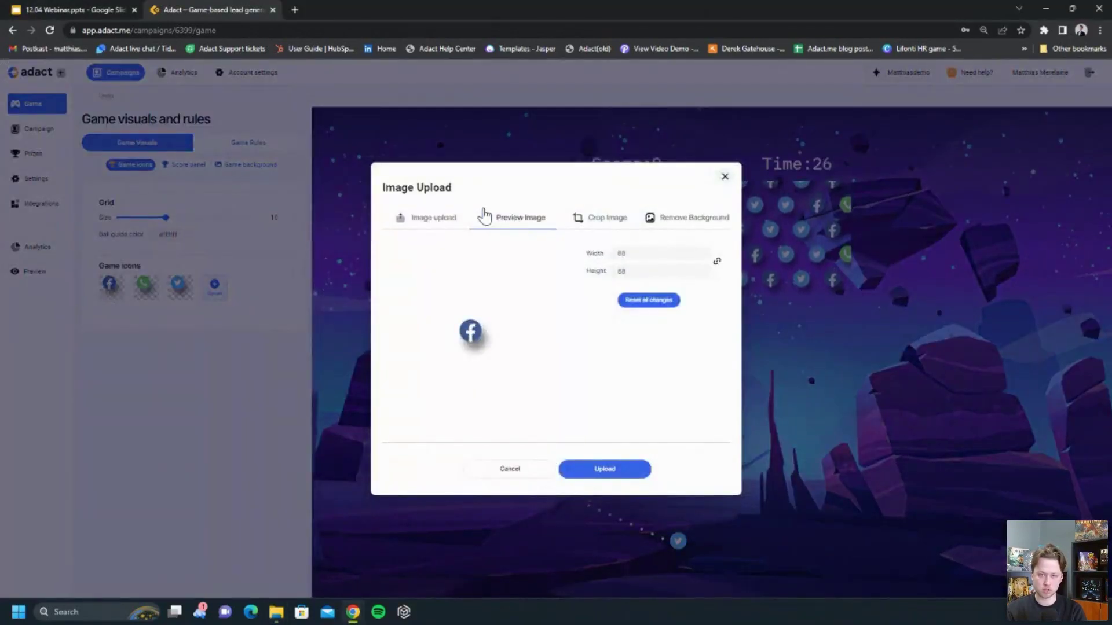
left_click(452, 220)
left_click(281, 609)
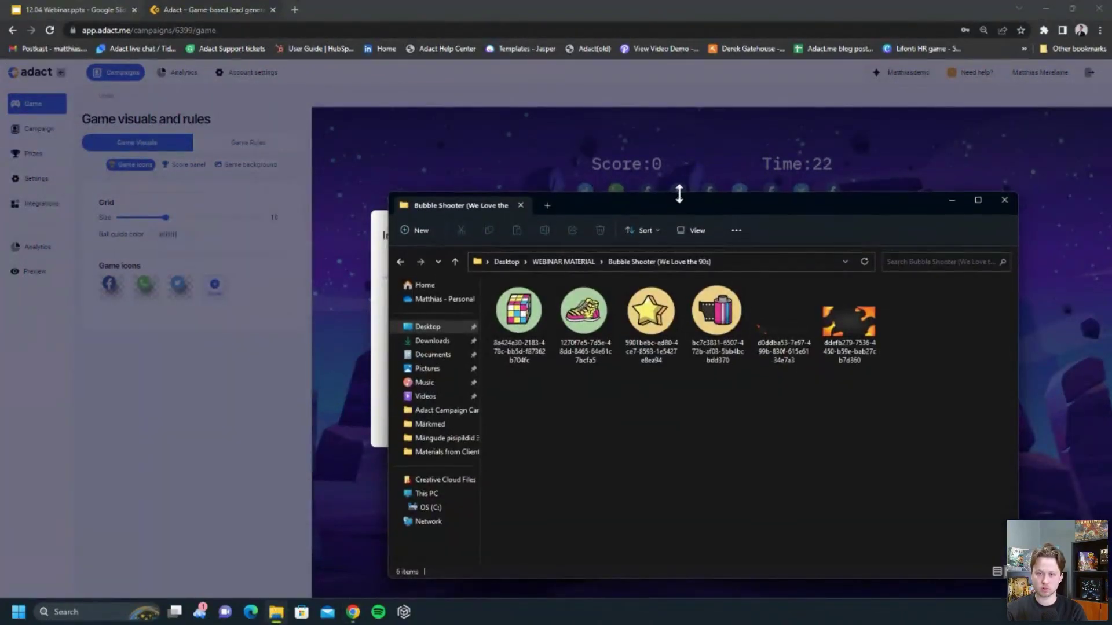
left_click_drag(676, 199, 827, 49)
left_click_drag(672, 162, 474, 339)
left_click(607, 471)
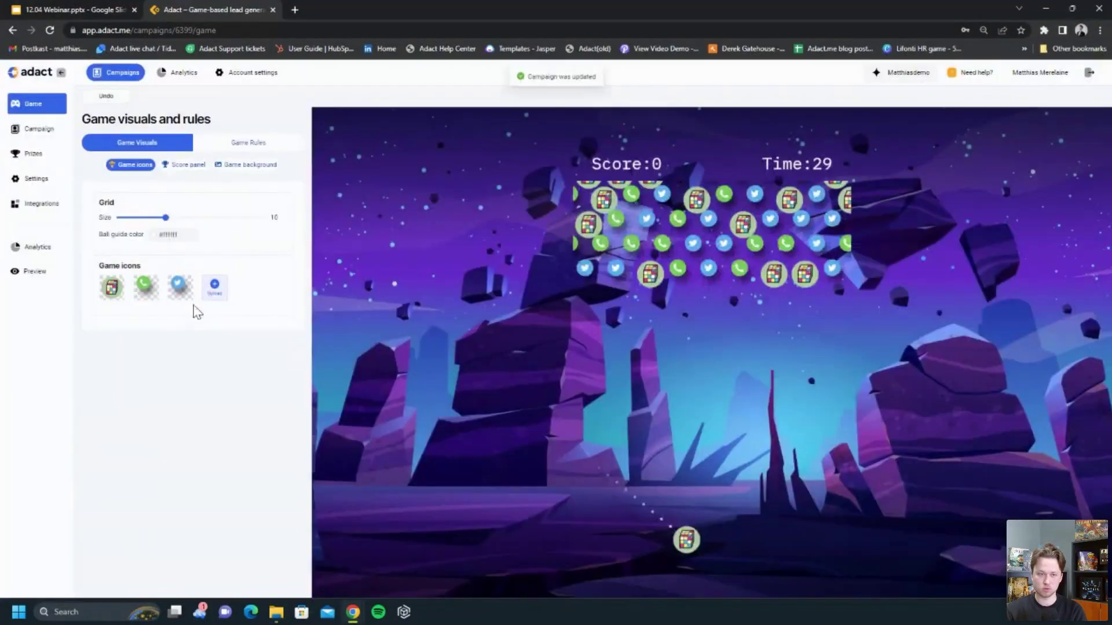
Replace the green phone game icon with the sneaker image from the Bubble Shooter folder
left_click(144, 285)
left_click(453, 219)
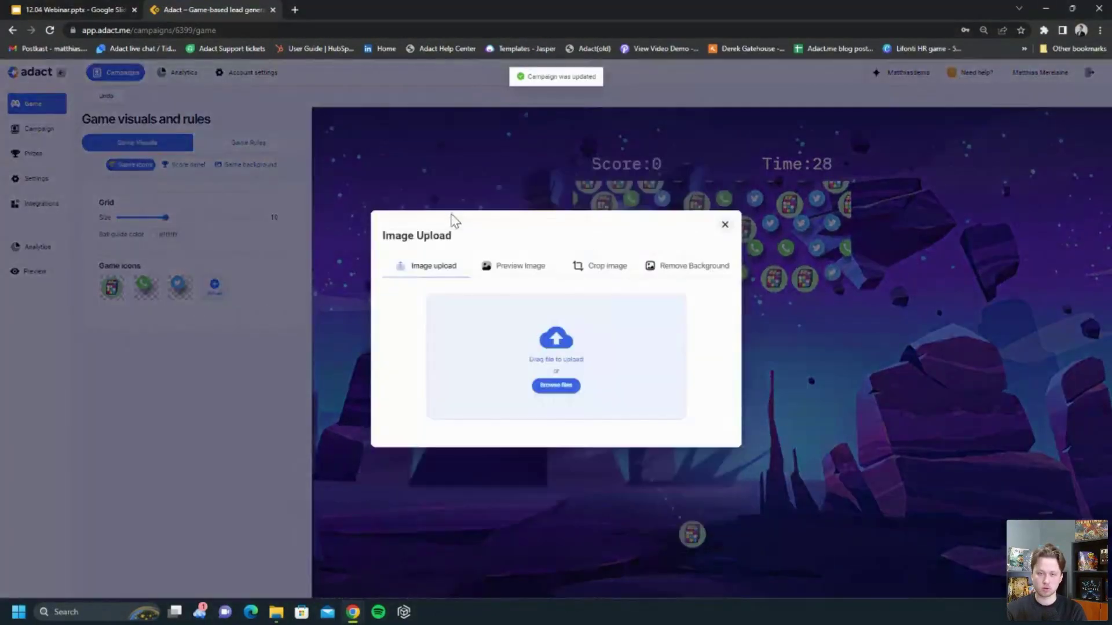
left_click(557, 386)
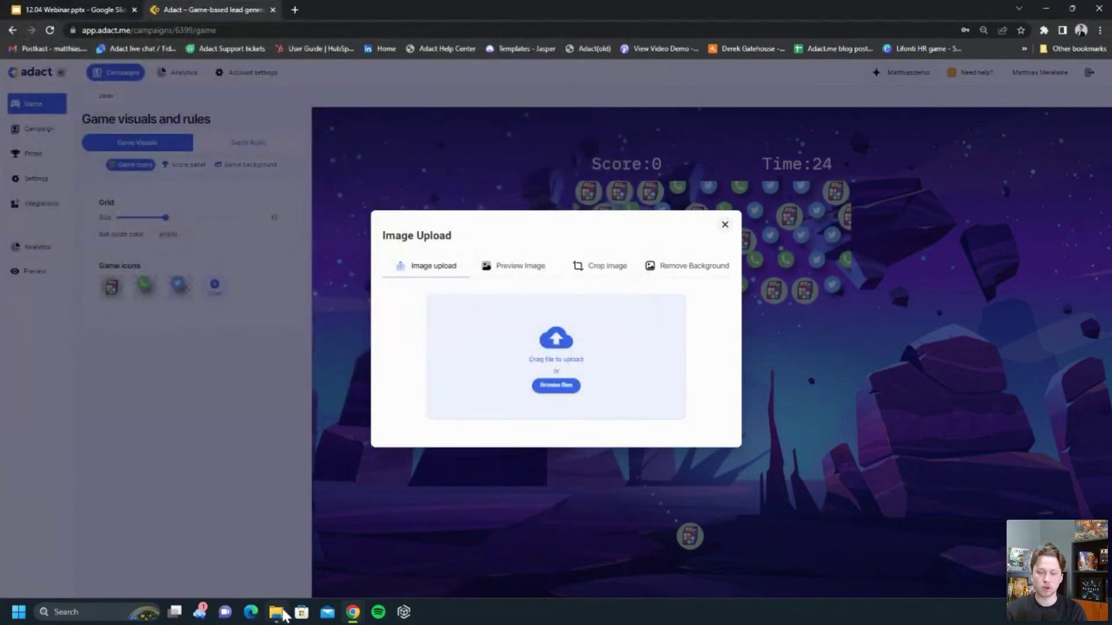
left_click(283, 613)
left_click(733, 168)
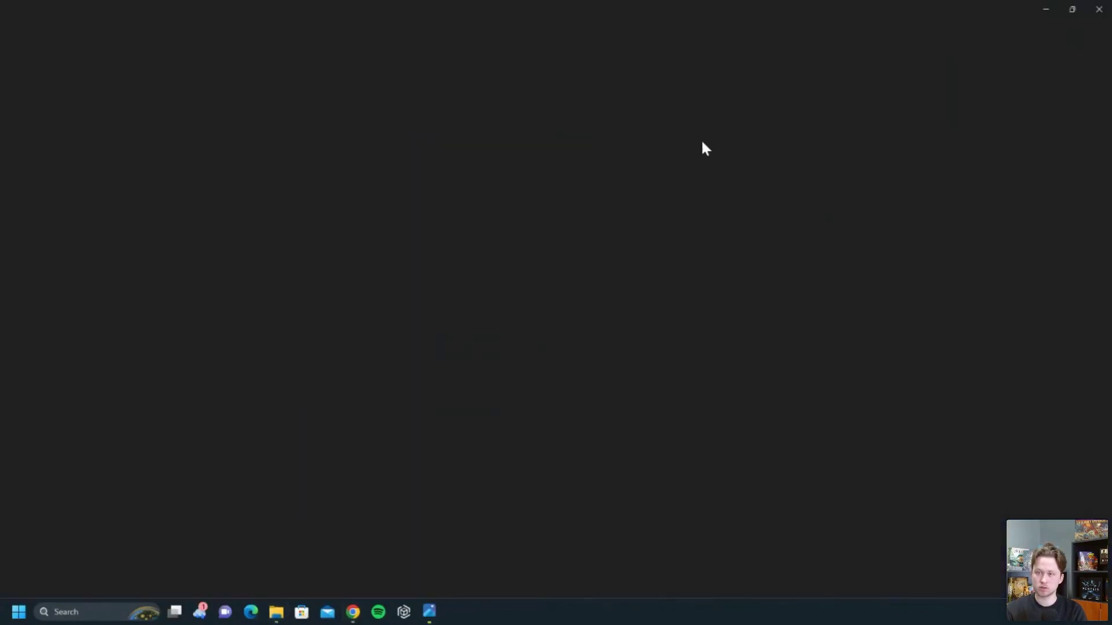
left_click(1100, 9)
left_click_drag(736, 168, 556, 400)
left_click(243, 338)
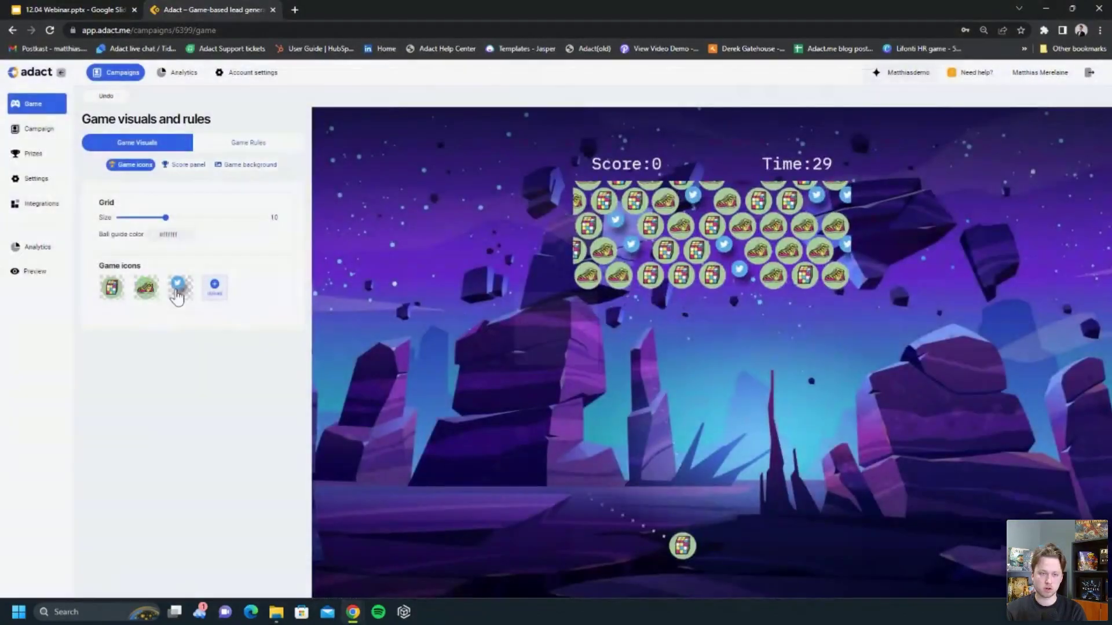
Replace the Twitter game icon with the star image from the Bubble Shooter folder
left_click(179, 286)
left_click(451, 220)
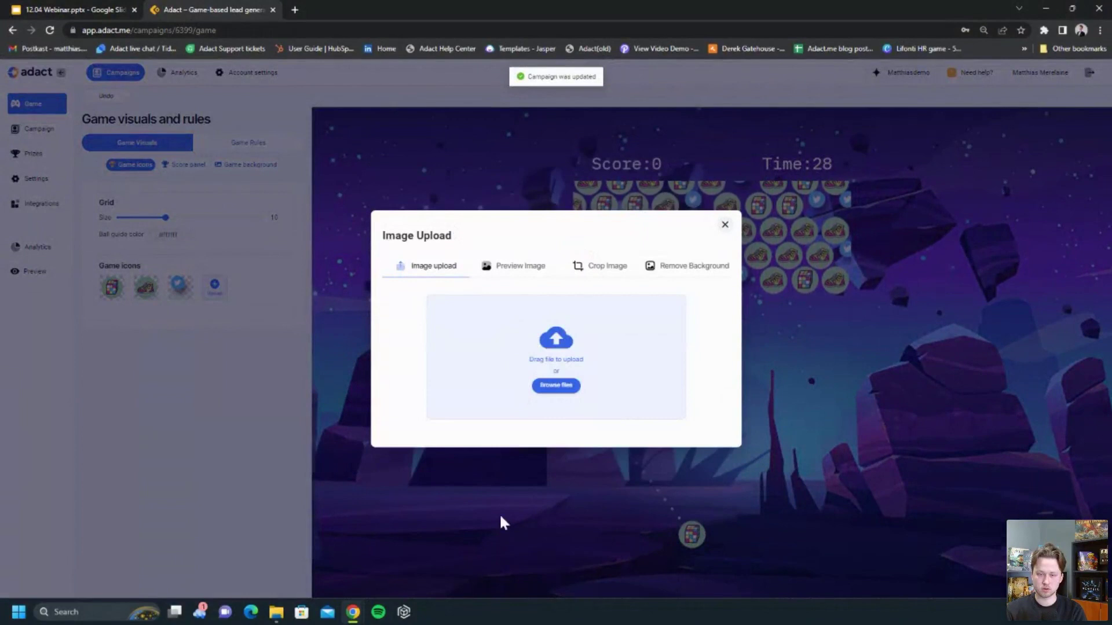
left_click(277, 618)
left_click_drag(805, 168, 540, 360)
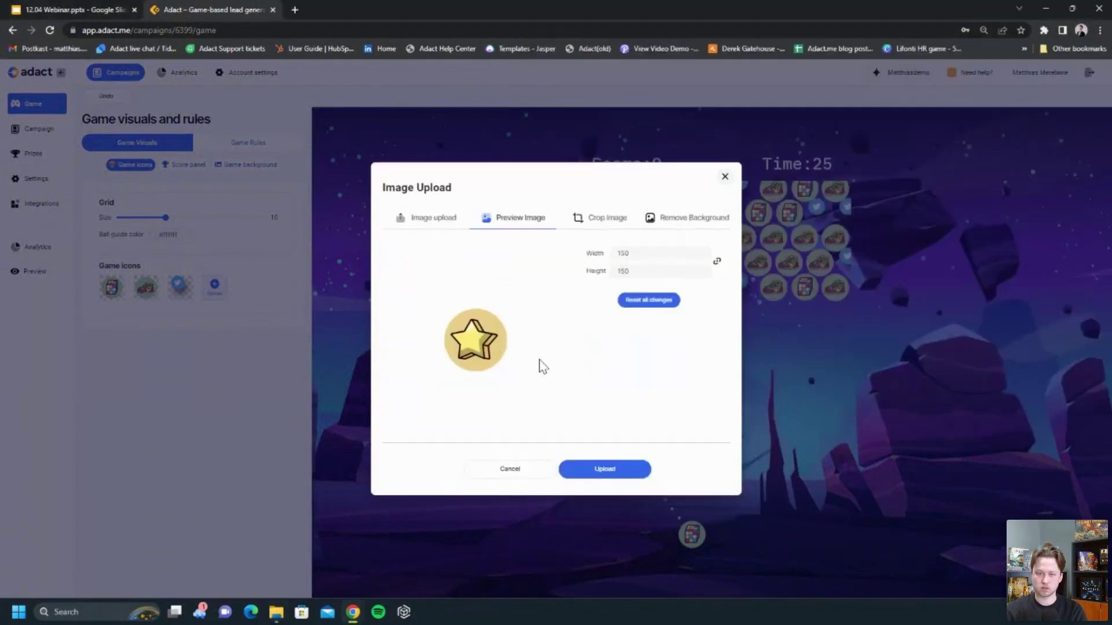
left_click(598, 468)
Add a fourth game icon using the film roll image from the Bubble Shooter folder
left_click(214, 287)
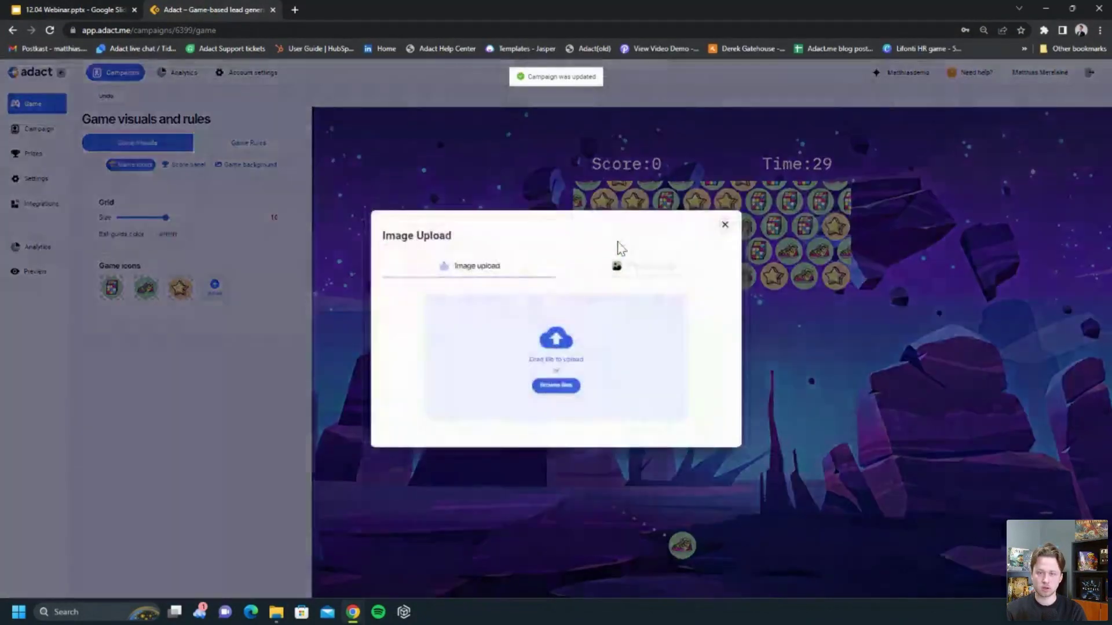
left_click(556, 385)
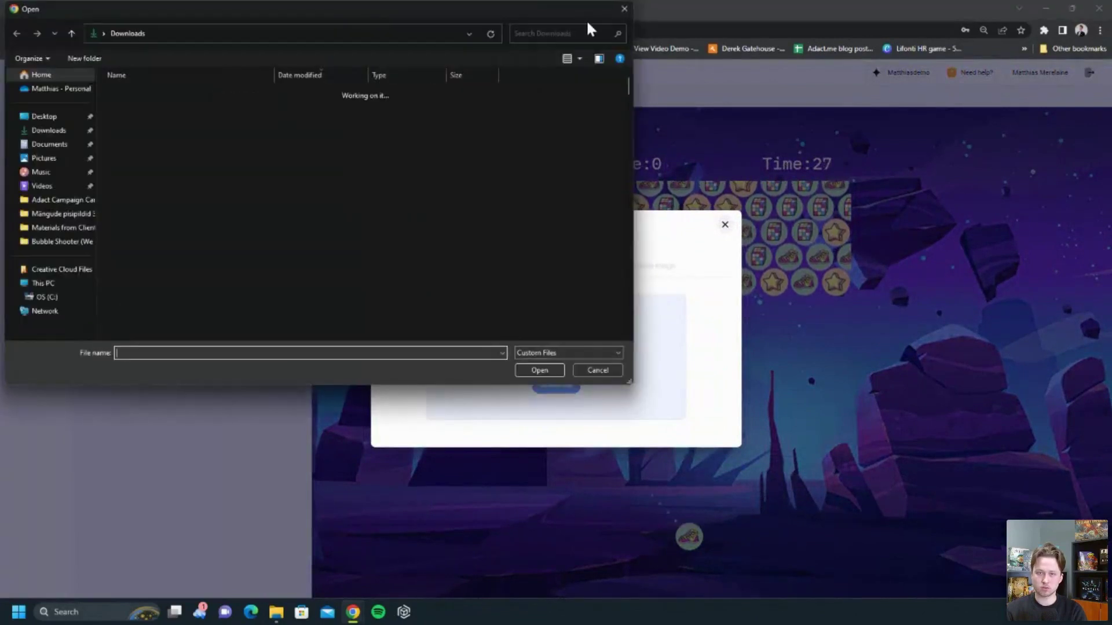
left_click(620, 9)
left_click(276, 612)
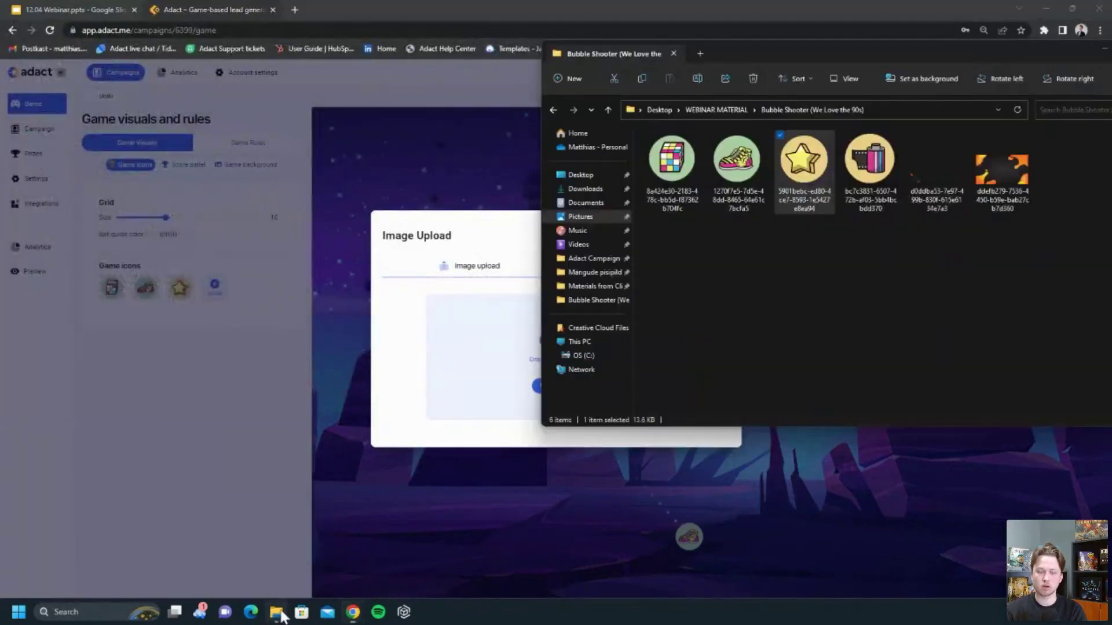
left_click(869, 162)
left_click_drag(503, 362, 502, 363)
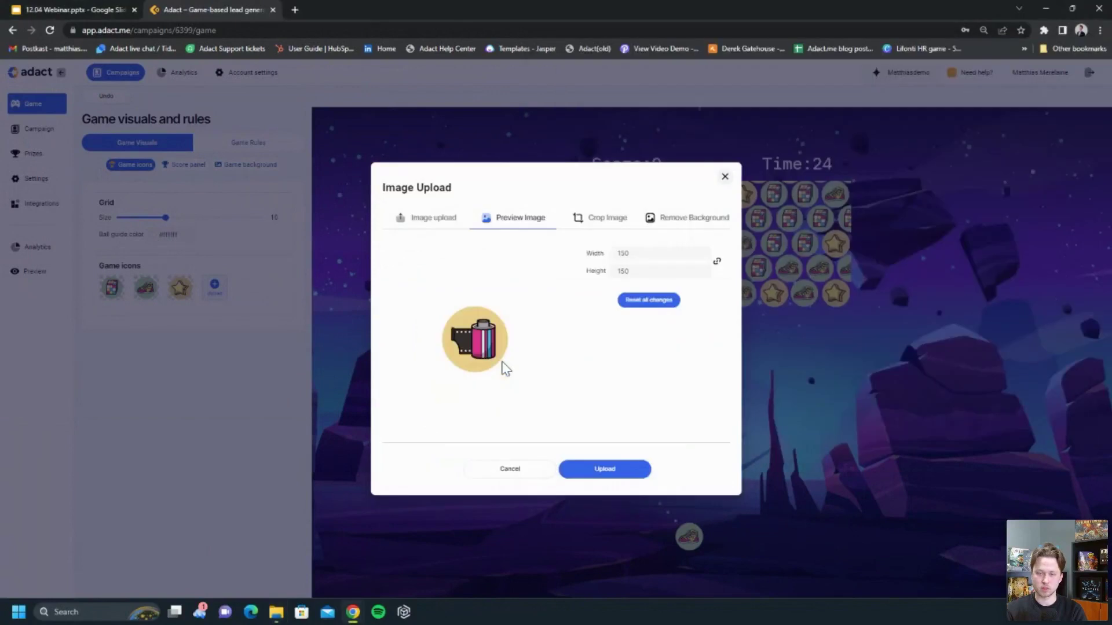
left_click(614, 471)
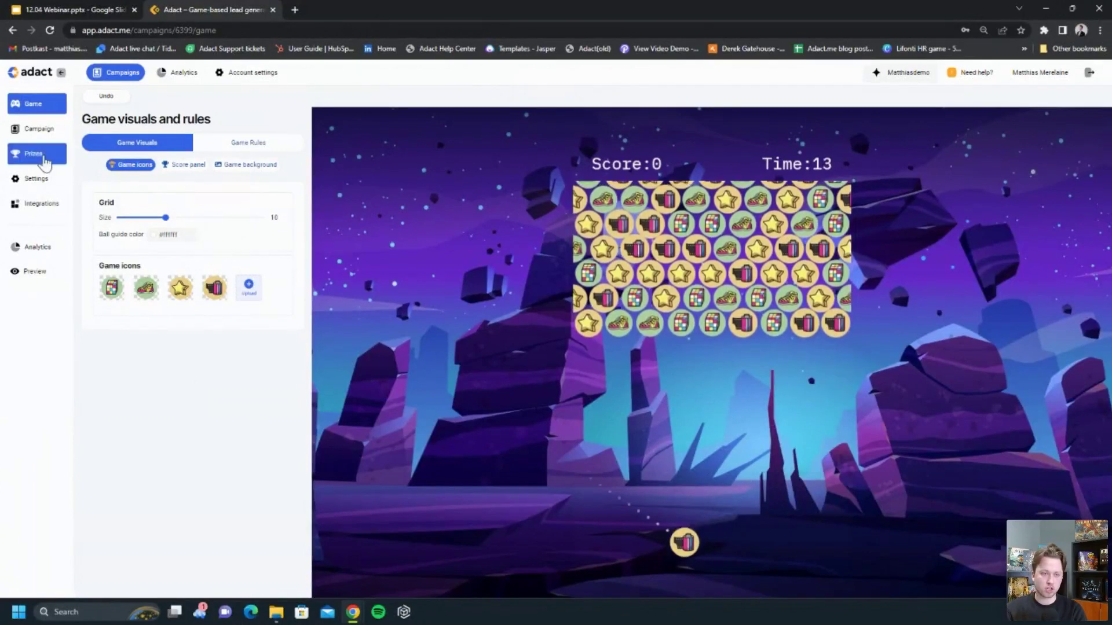
Replace the campaign's PC background with the orange and black lava image from the Bubble Shooter folder
left_click(38, 134)
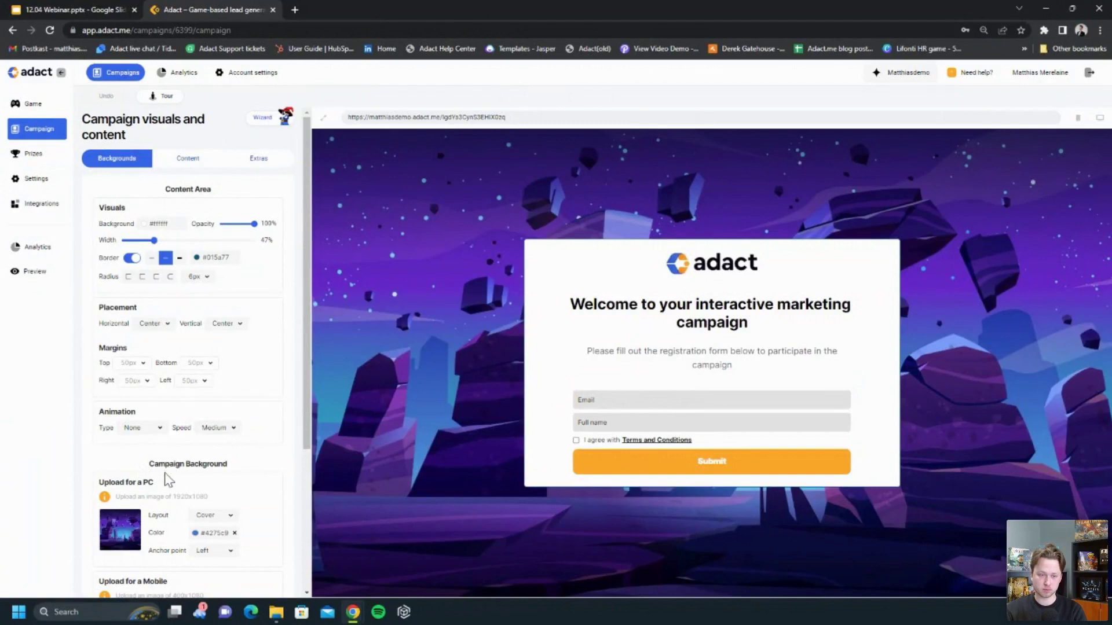
scroll(168, 479, "down", 1)
left_click(110, 486)
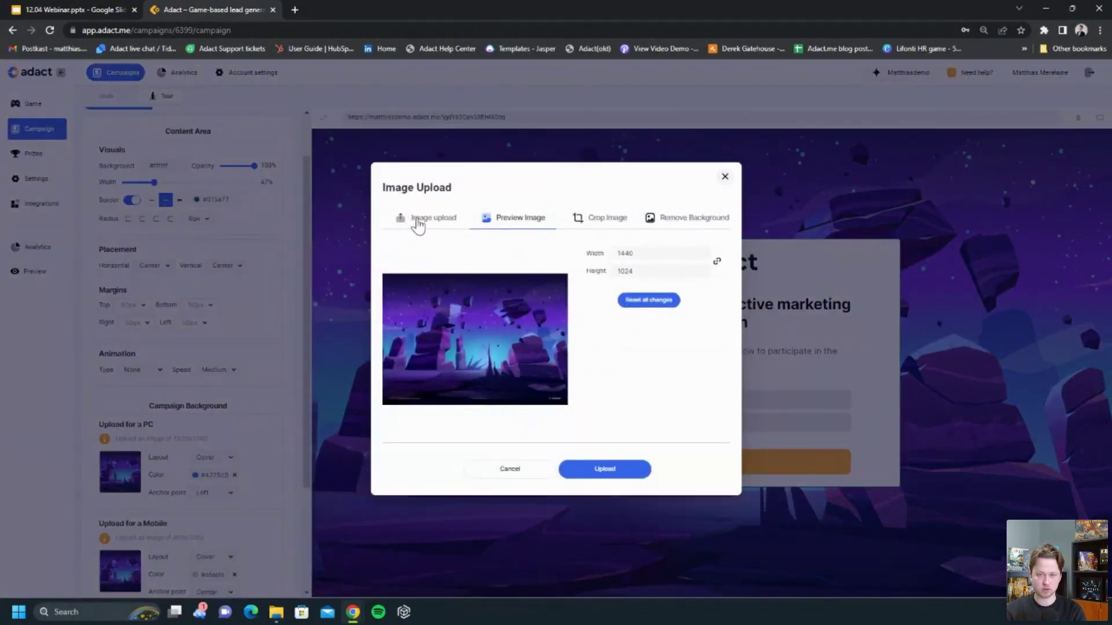
left_click(418, 223)
left_click(276, 612)
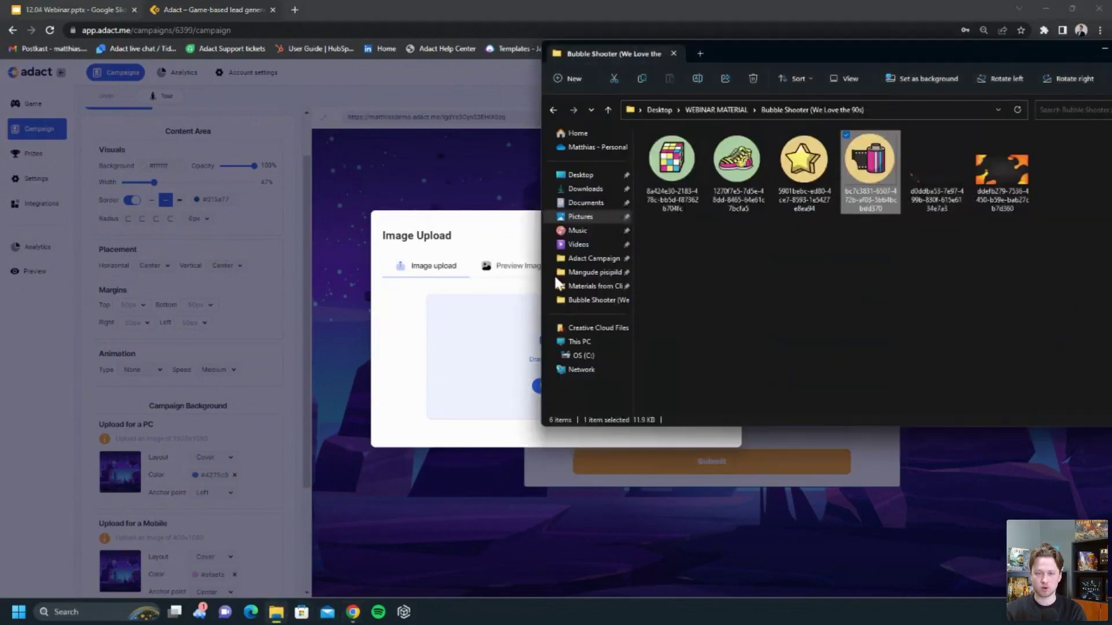
left_click(1002, 170)
left_click_drag(575, 336, 505, 350)
left_click(601, 468)
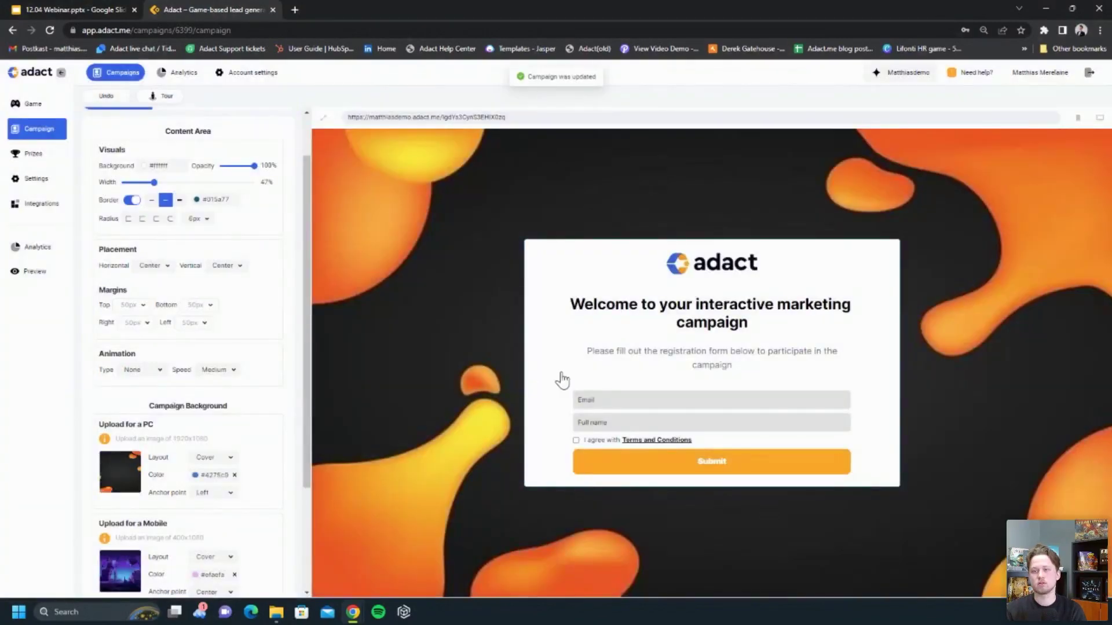
Open the content settings of the campaign's game page, declining Addy's help with the campaign flow
scroll(284, 255, "up", 1)
left_click(174, 168)
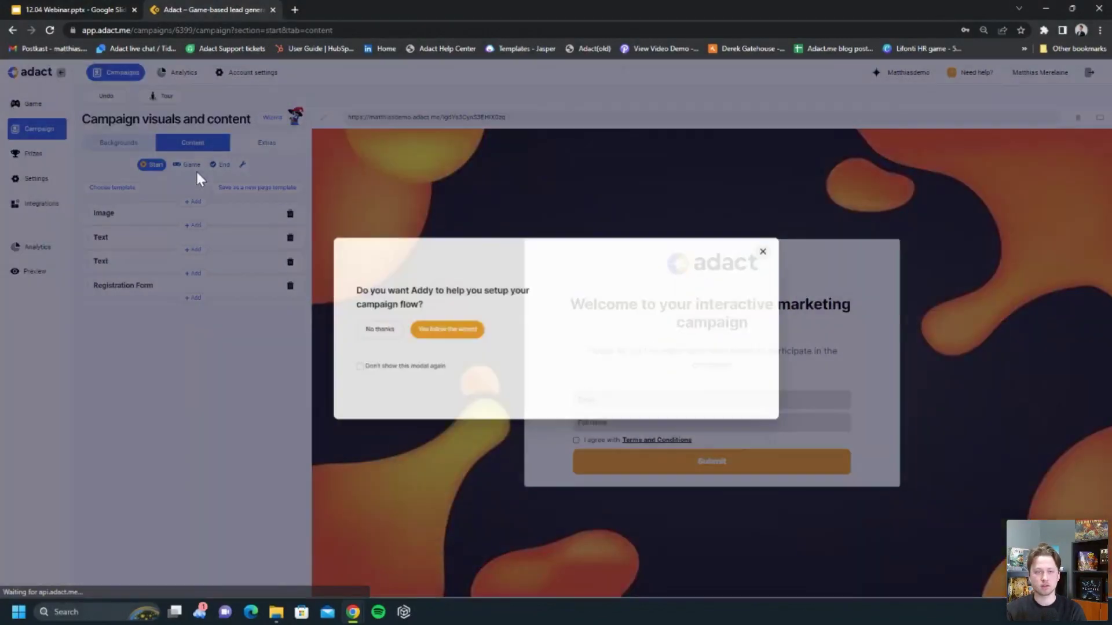
left_click(371, 330)
left_click(412, 154)
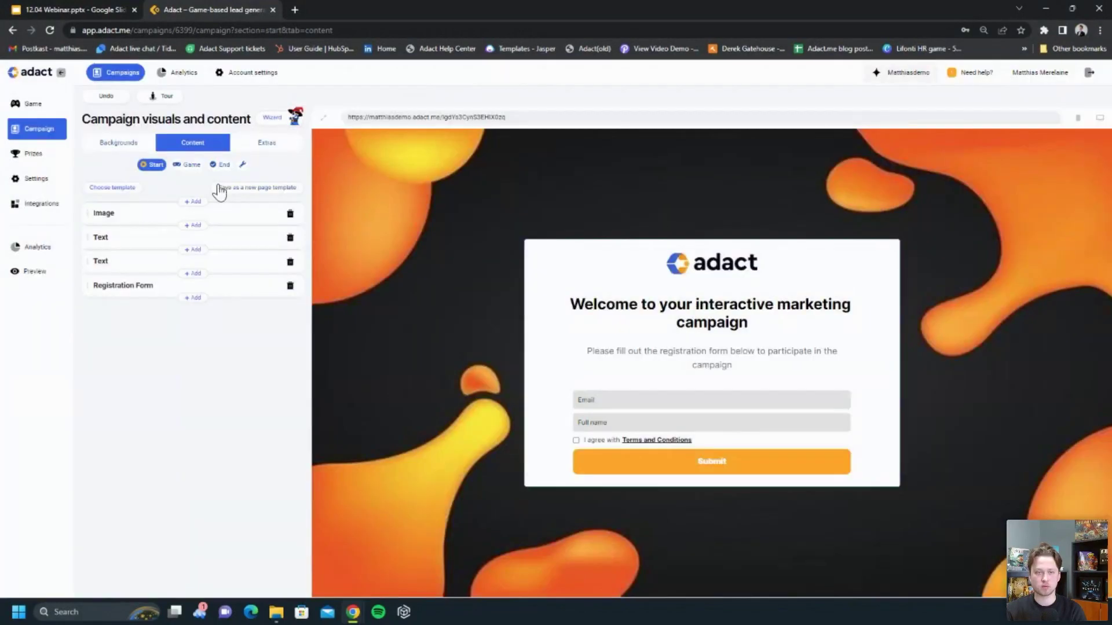
left_click(188, 166)
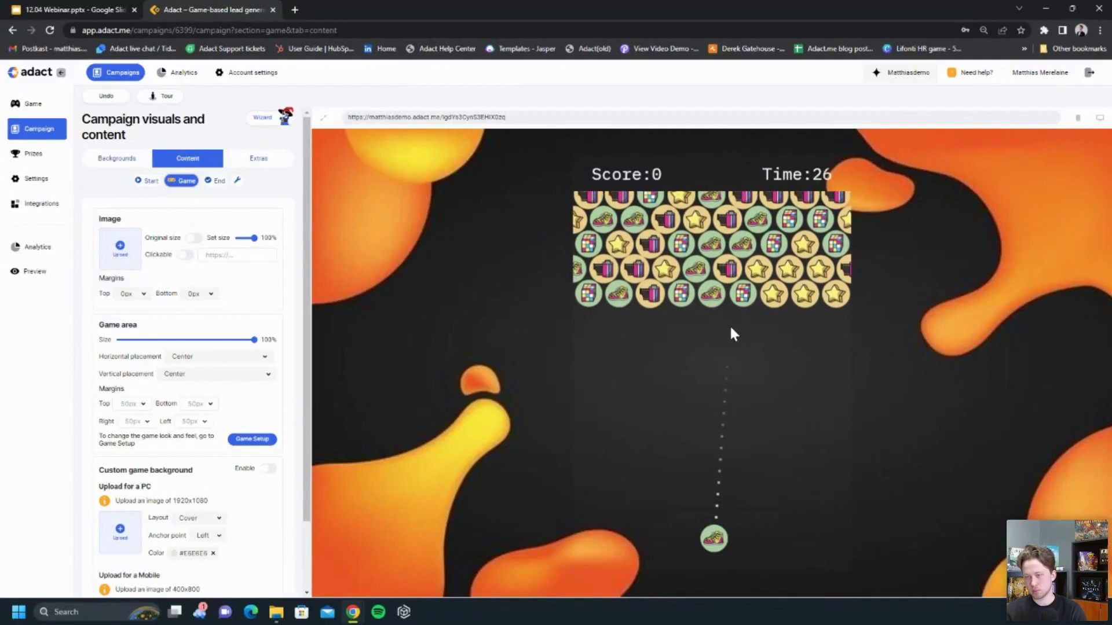
Test-play the customised game on the new background by shooting several bubbles in the campaign preview
left_click(731, 333)
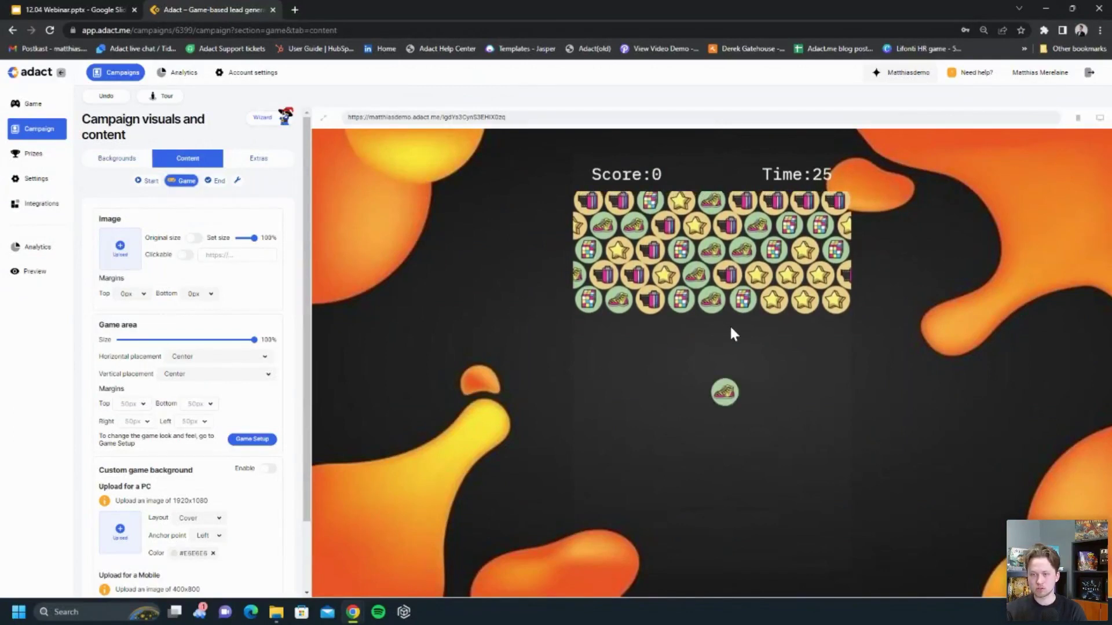
left_click(637, 321)
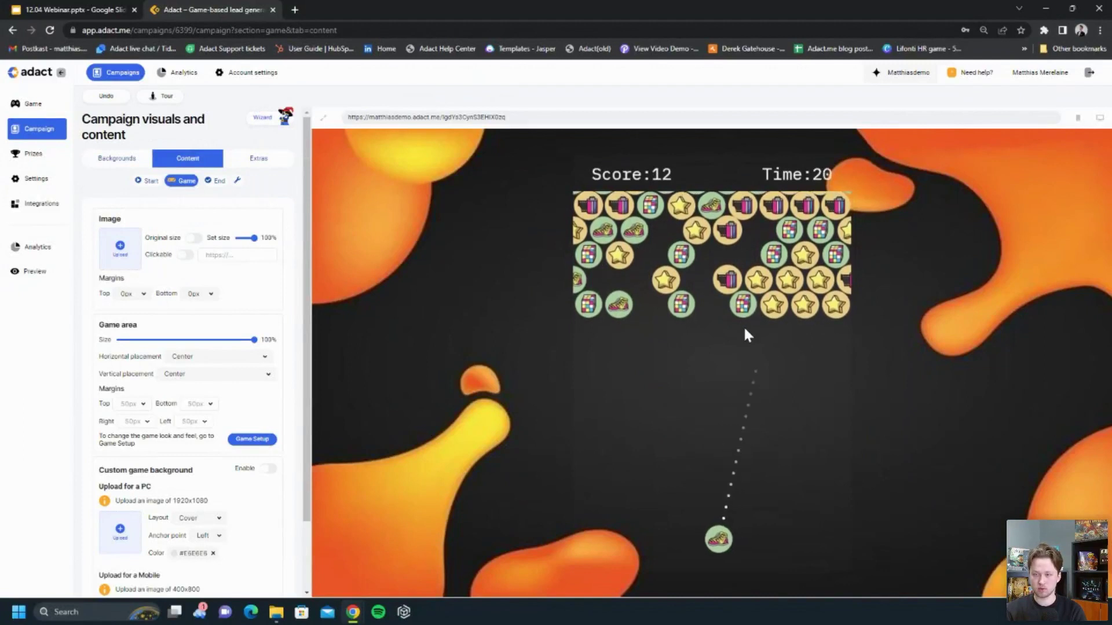
left_click(615, 334)
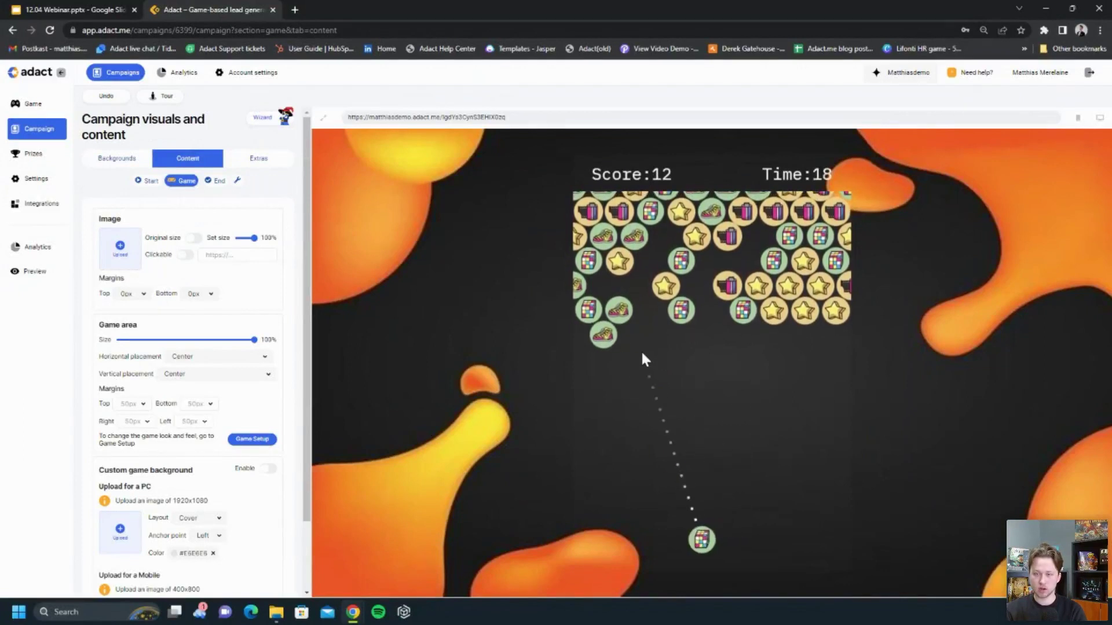
Continue the test game in the campaign preview by firing more bubbles at the matching icons
left_click(728, 339)
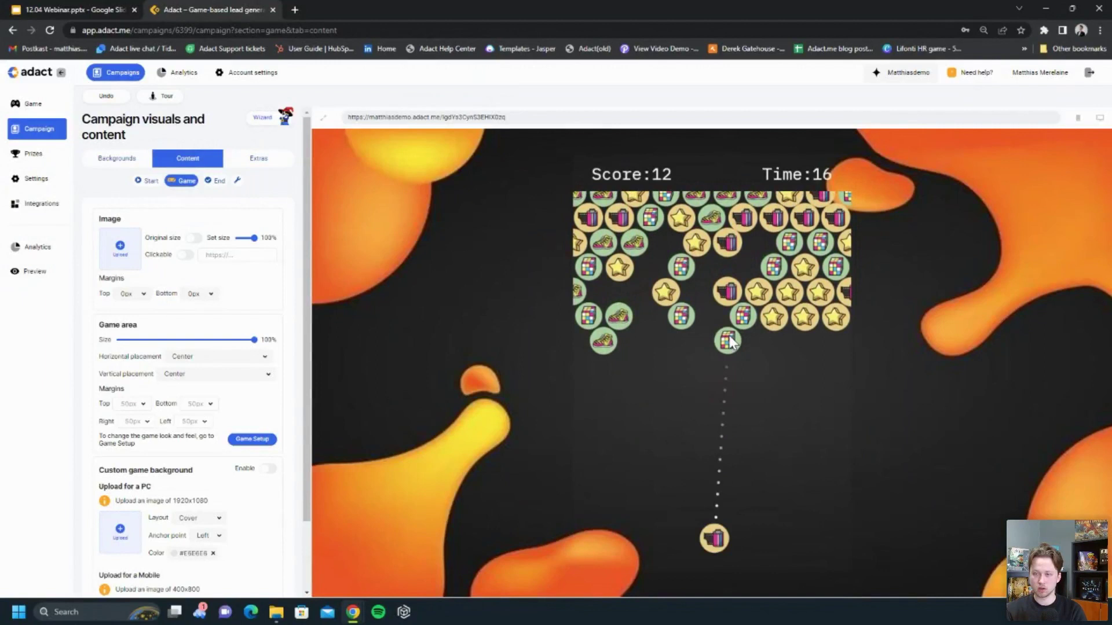
left_click(699, 342)
left_click(632, 366)
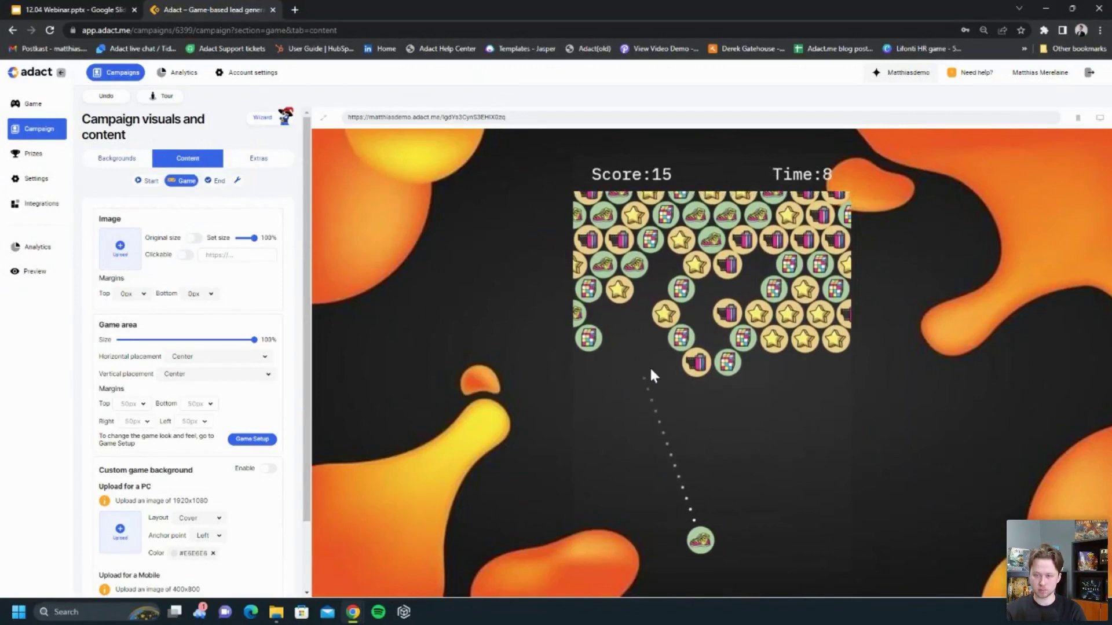
left_click(629, 363)
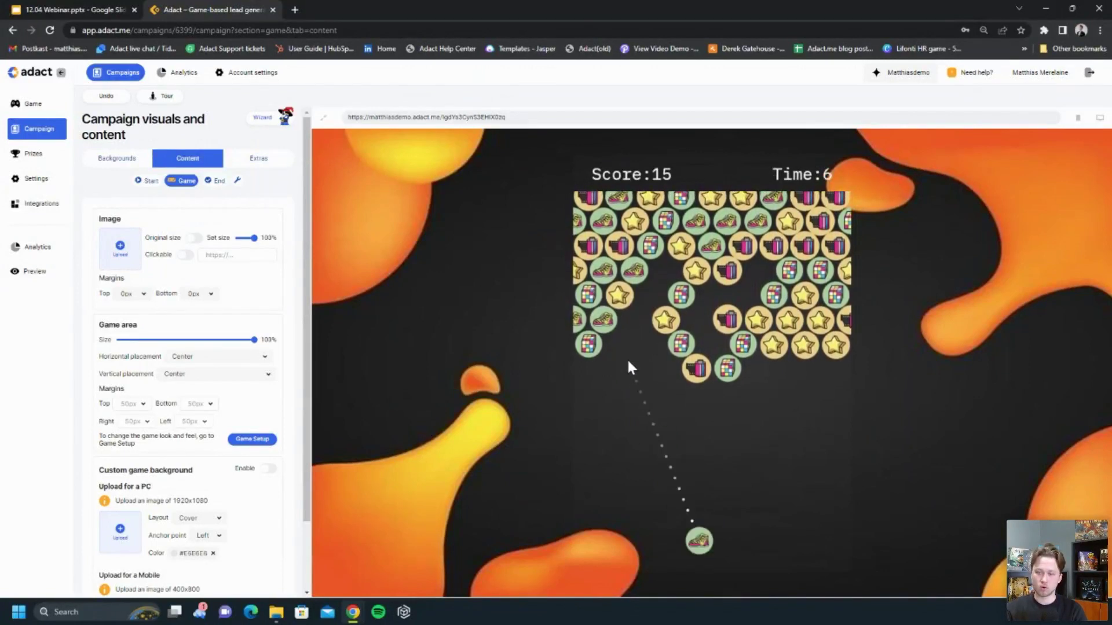
left_click(628, 363)
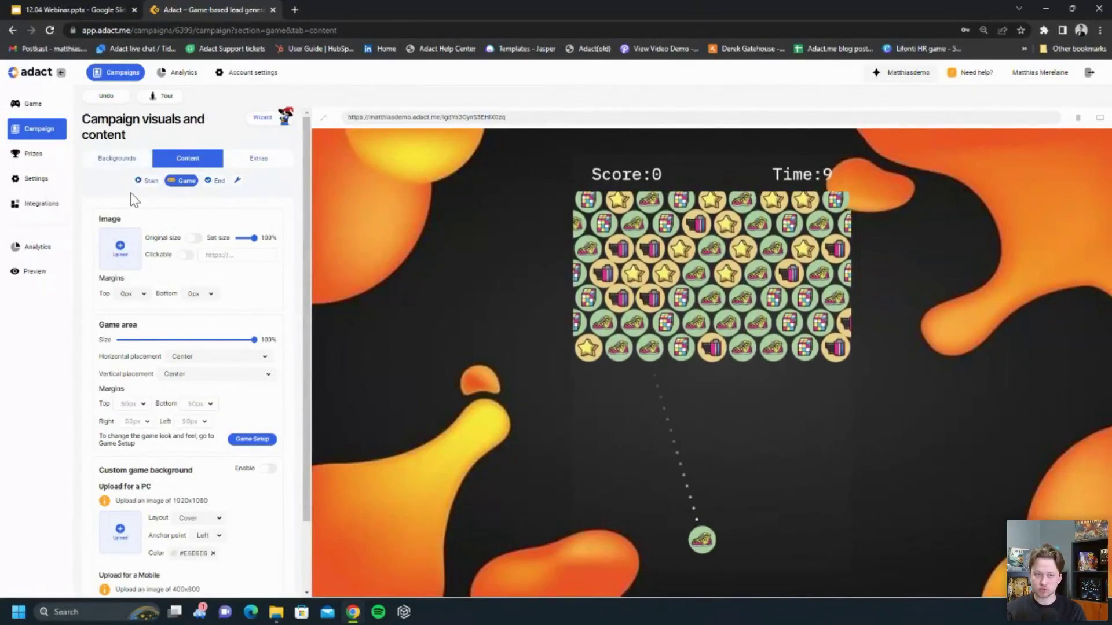
Change the start page heading to "Welcome to Ninja Casino Bubble Shooter Game"
left_click(148, 181)
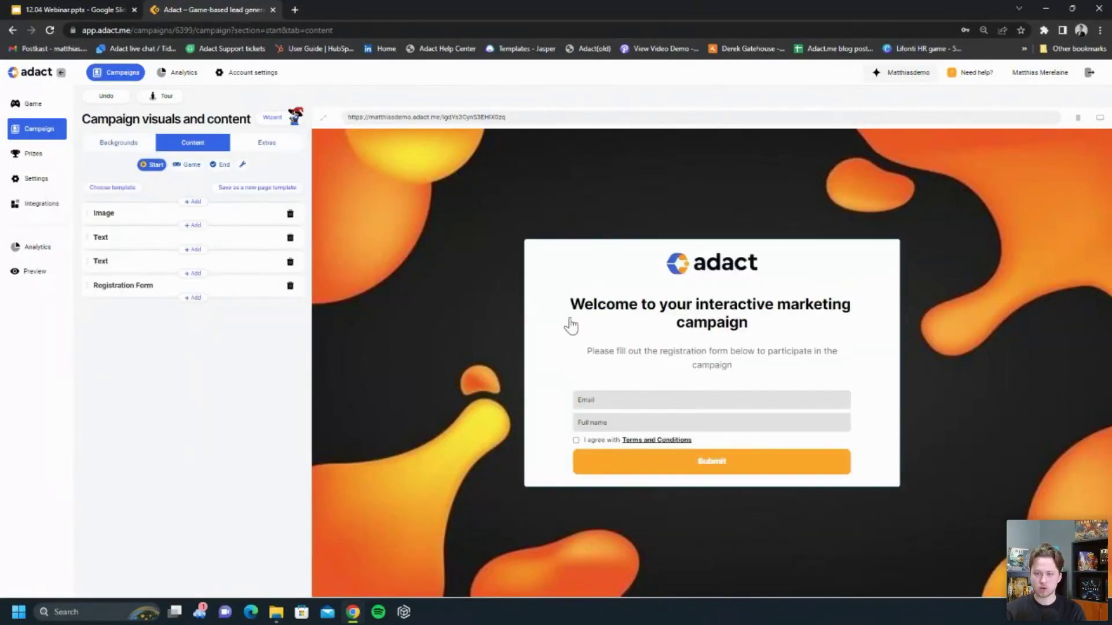
left_click(664, 320)
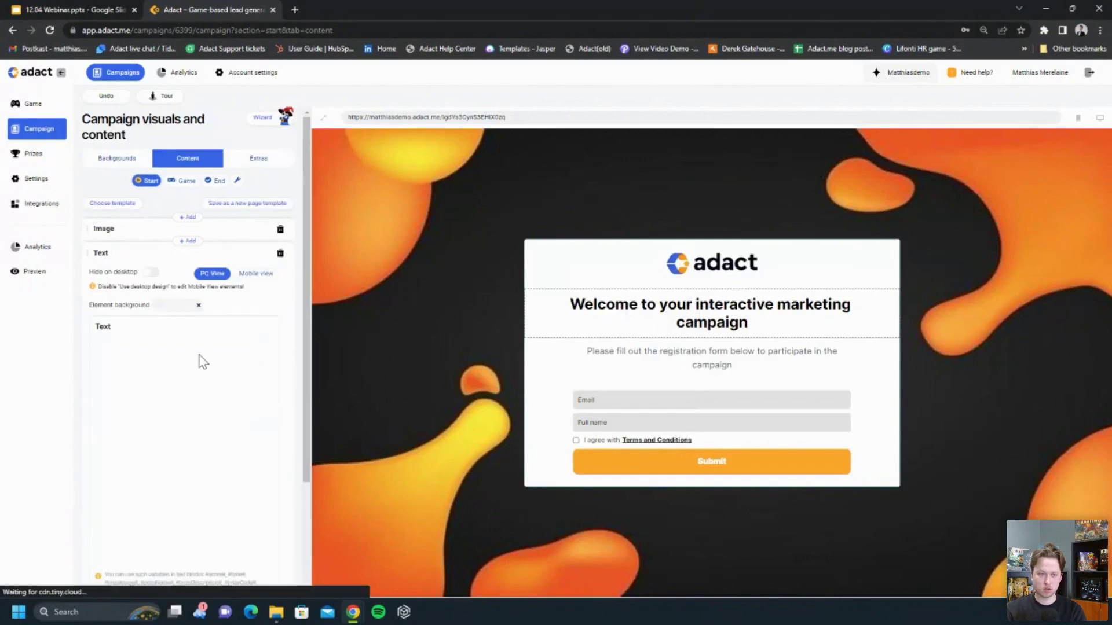
left_click_drag(224, 448, 200, 415)
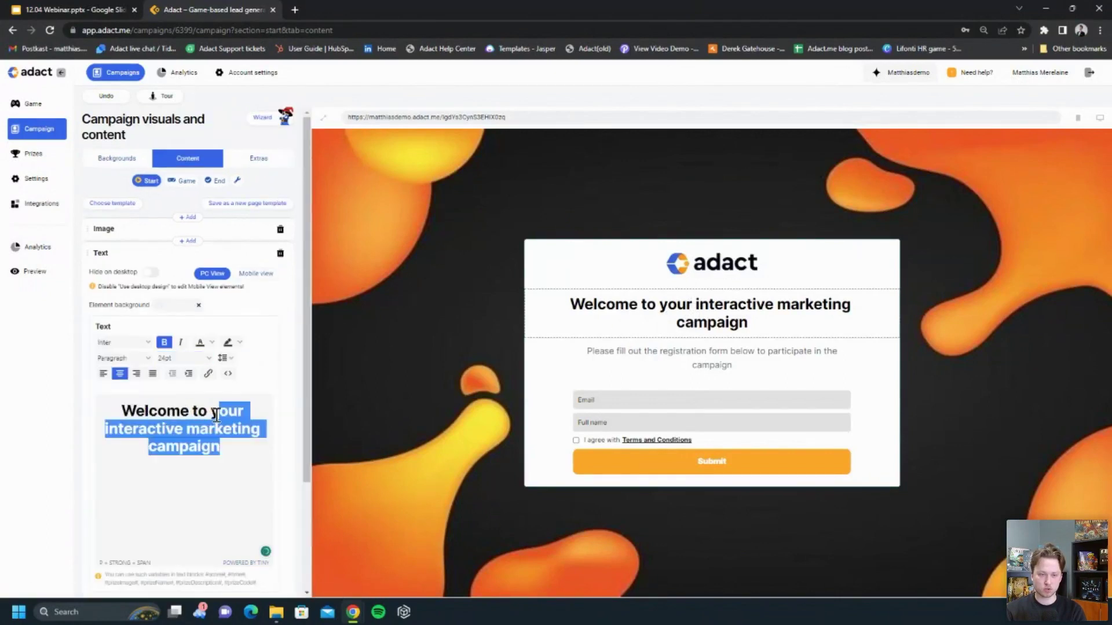
type("Ninja Casino")
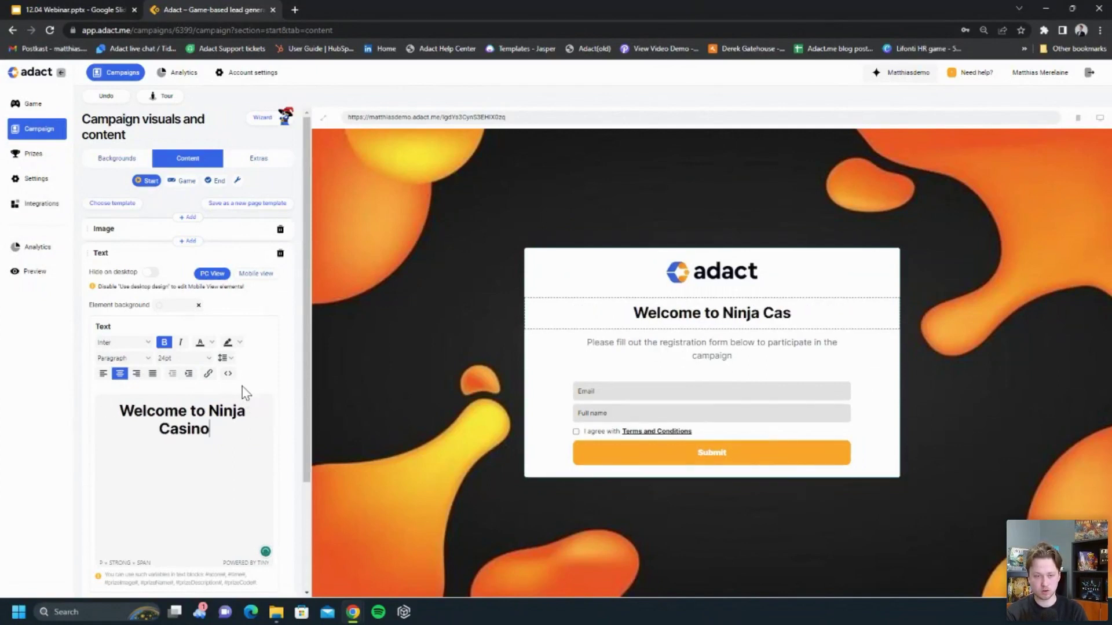
type(" Bubble SHoo")
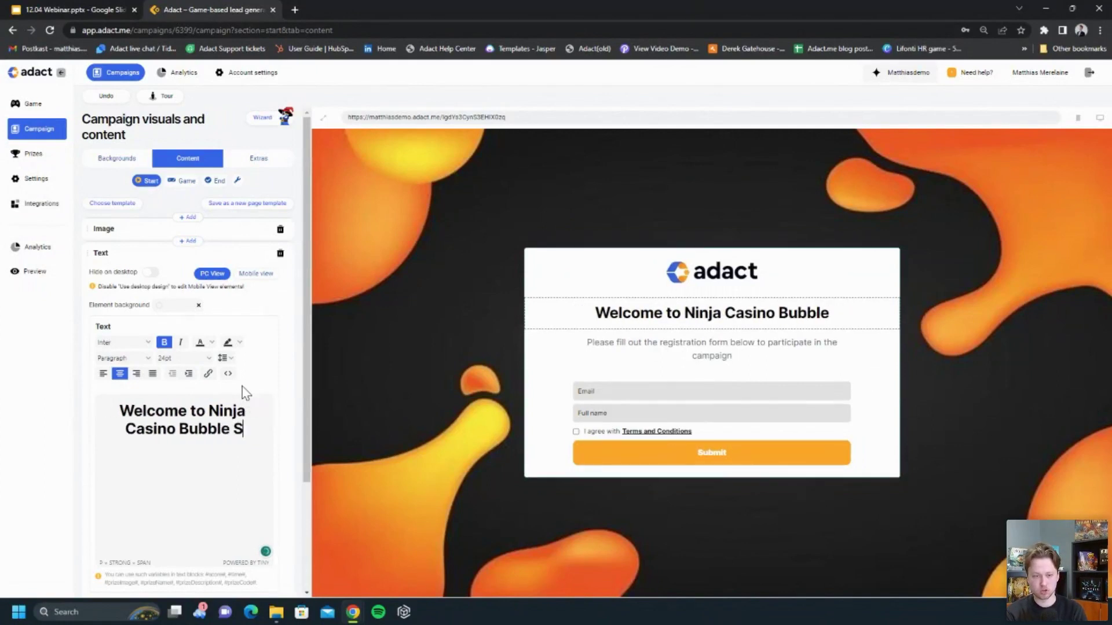
key("BackSpace")
key("BackSpace")
key("BackSpace")
type("Shooter Game")
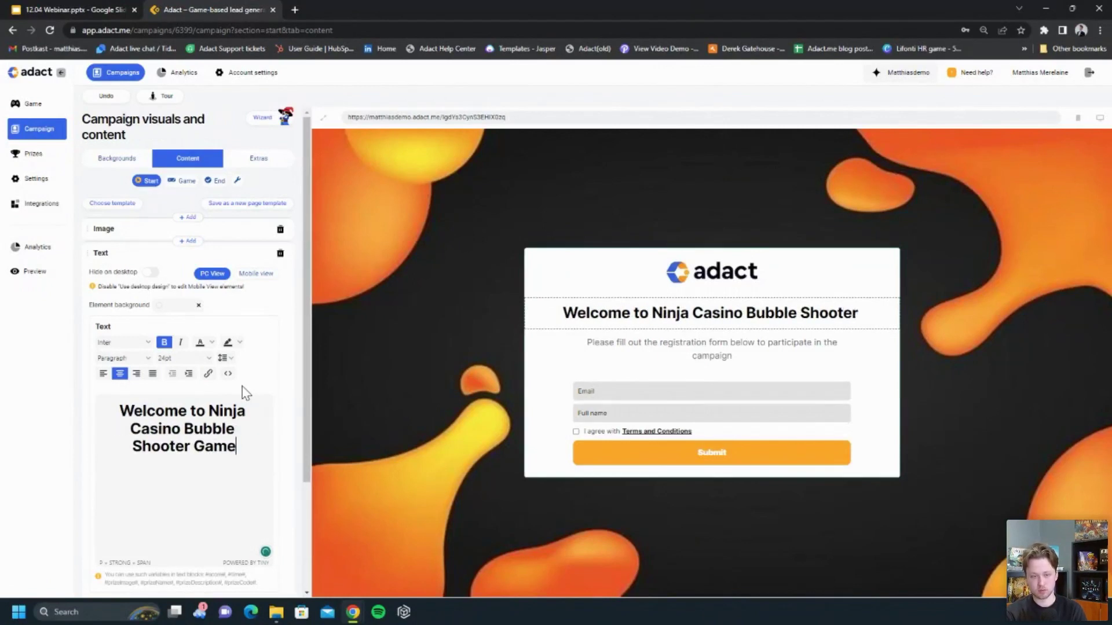
left_click(146, 258)
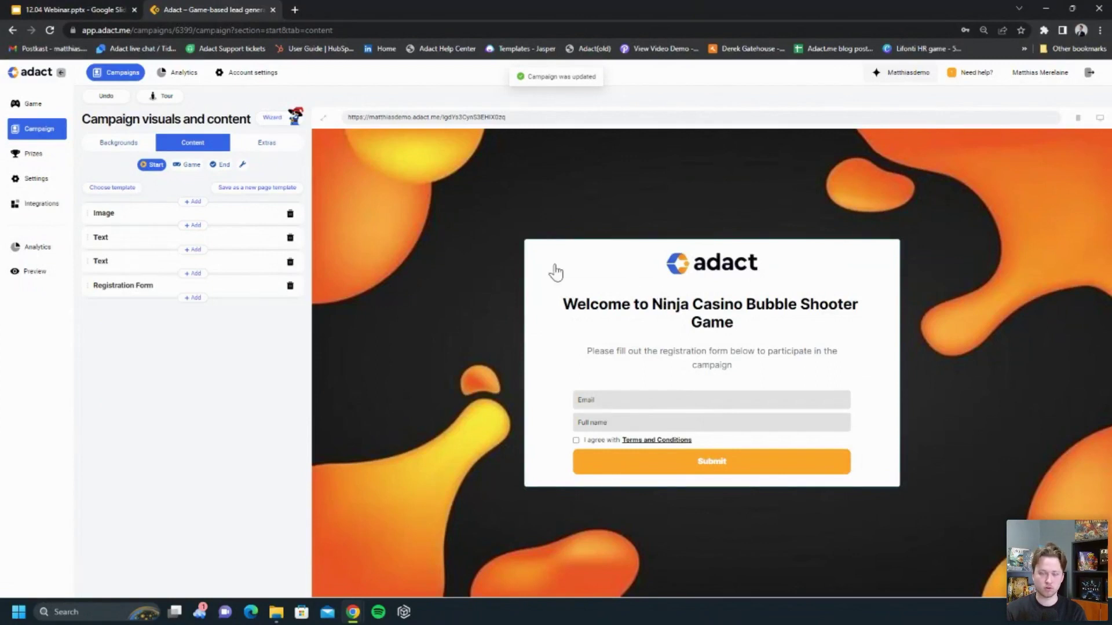
Replace the start page's Adact logo with the Ninja Casino logo from the Bubble Shooter folder
left_click(154, 225)
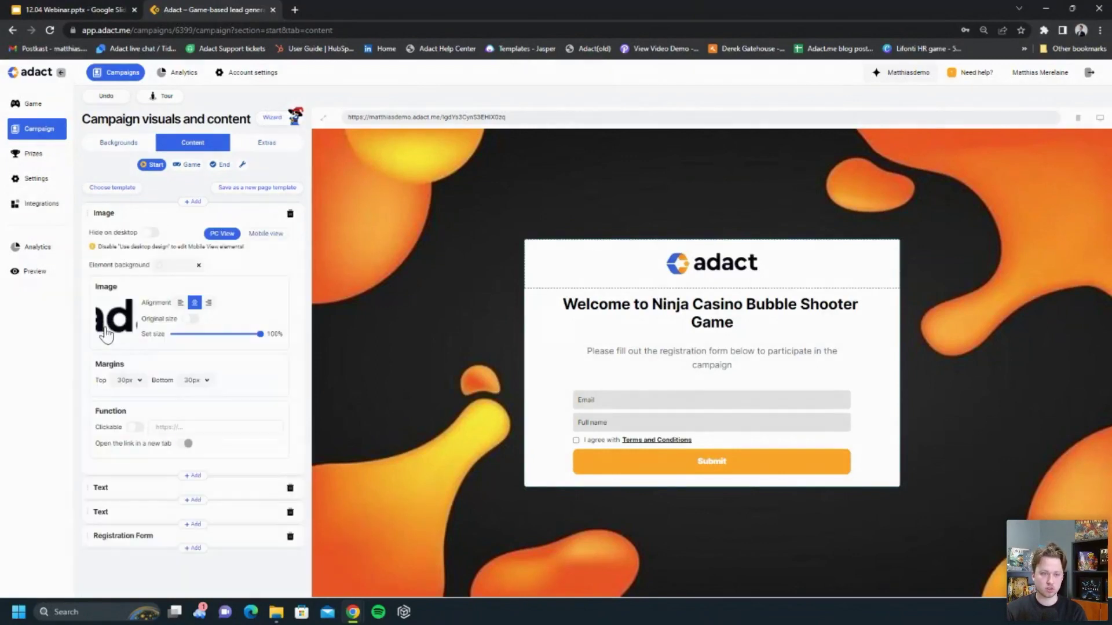
left_click(115, 321)
left_click(435, 220)
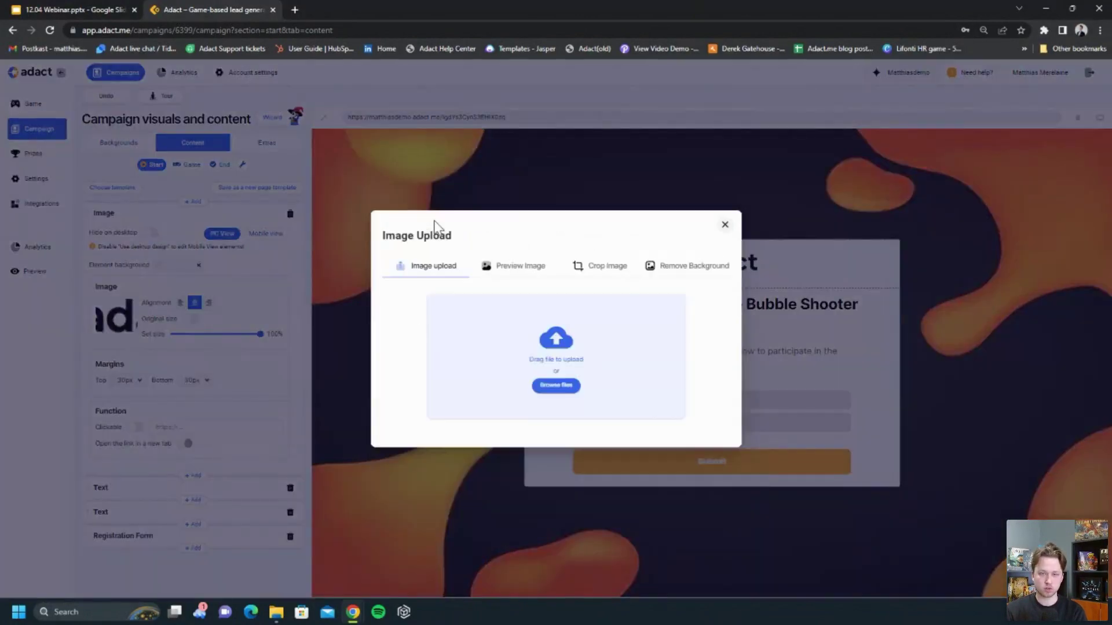
left_click(281, 615)
left_click_drag(937, 168, 504, 363)
left_click(618, 473)
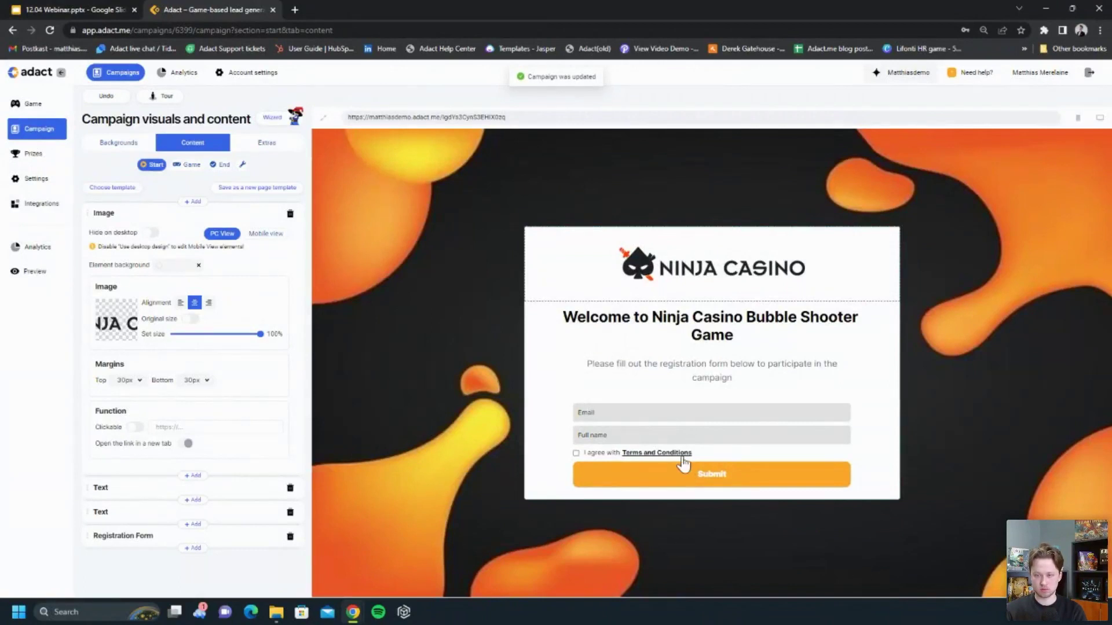
left_click(145, 217)
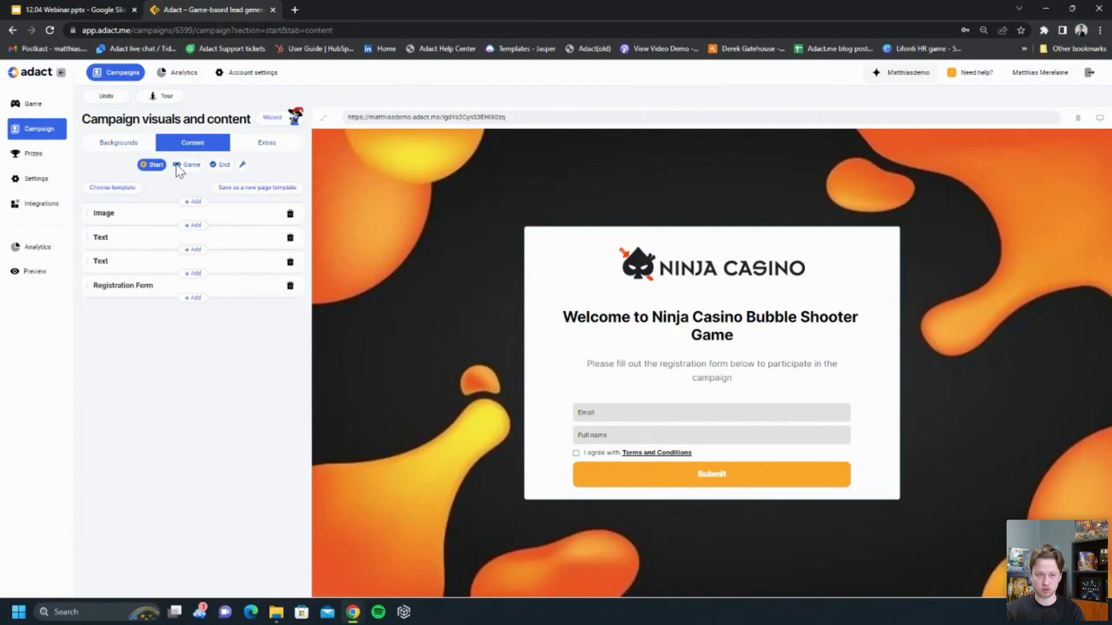
Review the registration form settings, the game page and the end page of the campaign
left_click(695, 422)
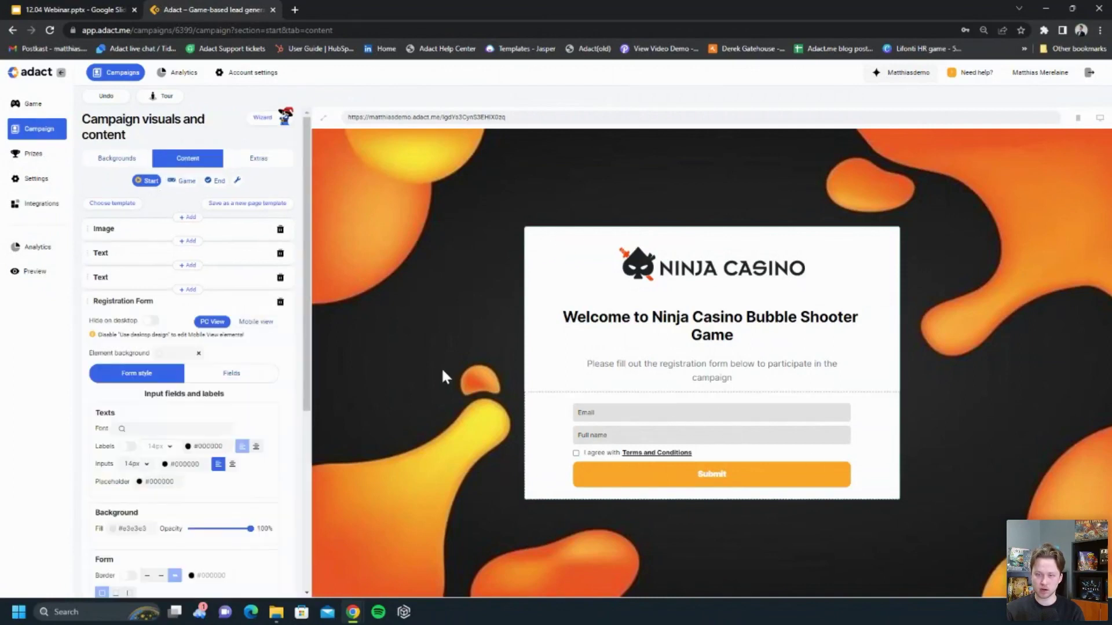
left_click(197, 181)
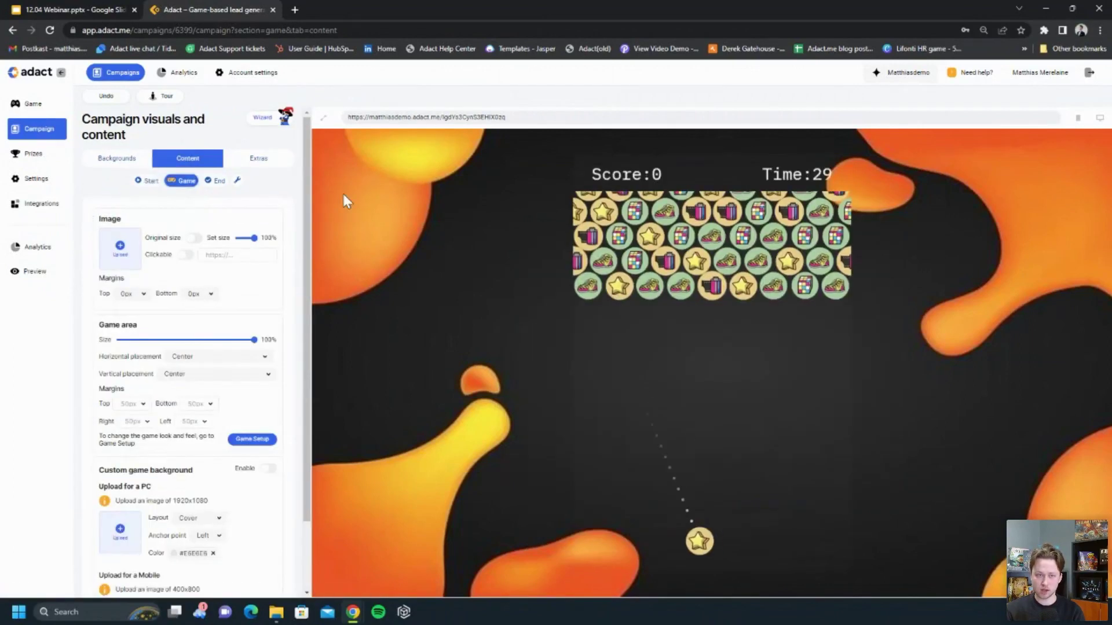
left_click(219, 180)
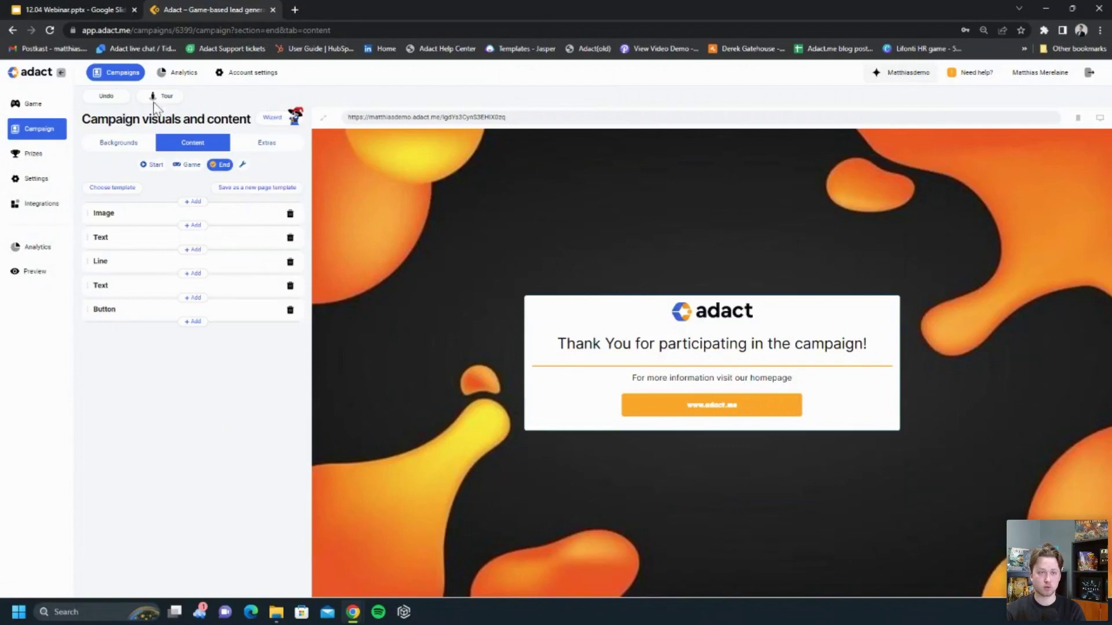
Create a new campaign with the Wheel of Fortune game type
left_click(127, 75)
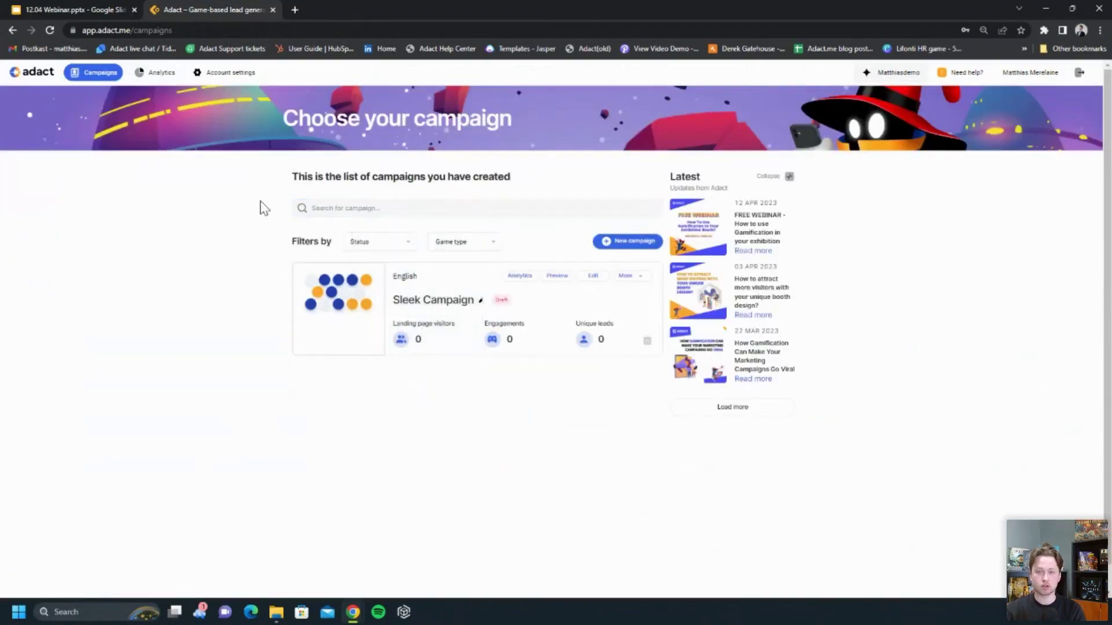
left_click(606, 241)
scroll(406, 394, "down", 4)
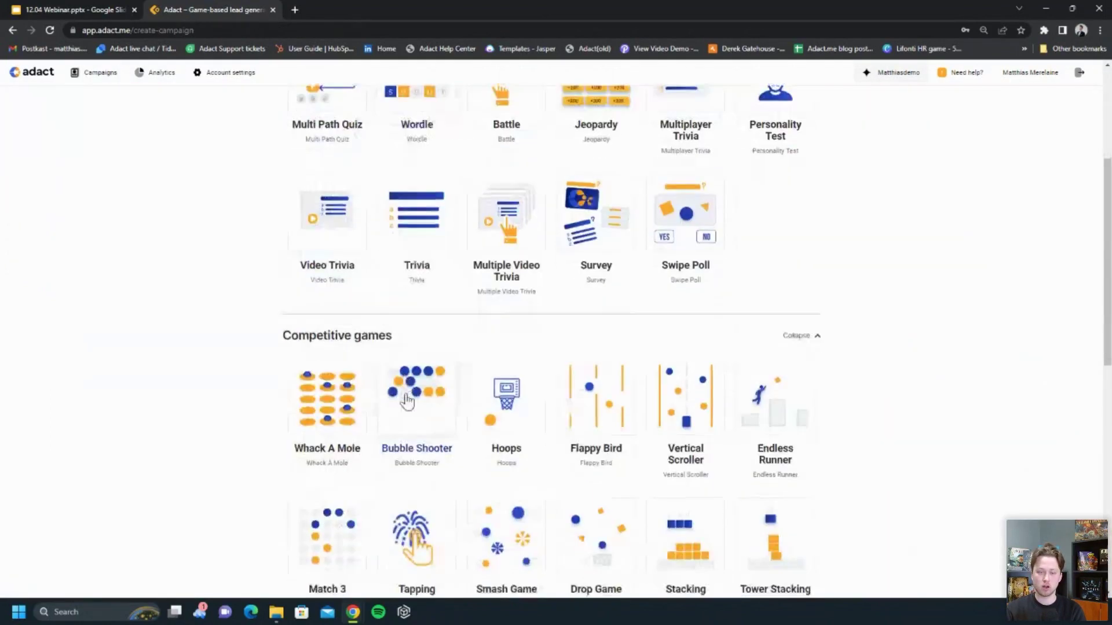
scroll(407, 402, "down", 10)
left_click(509, 350)
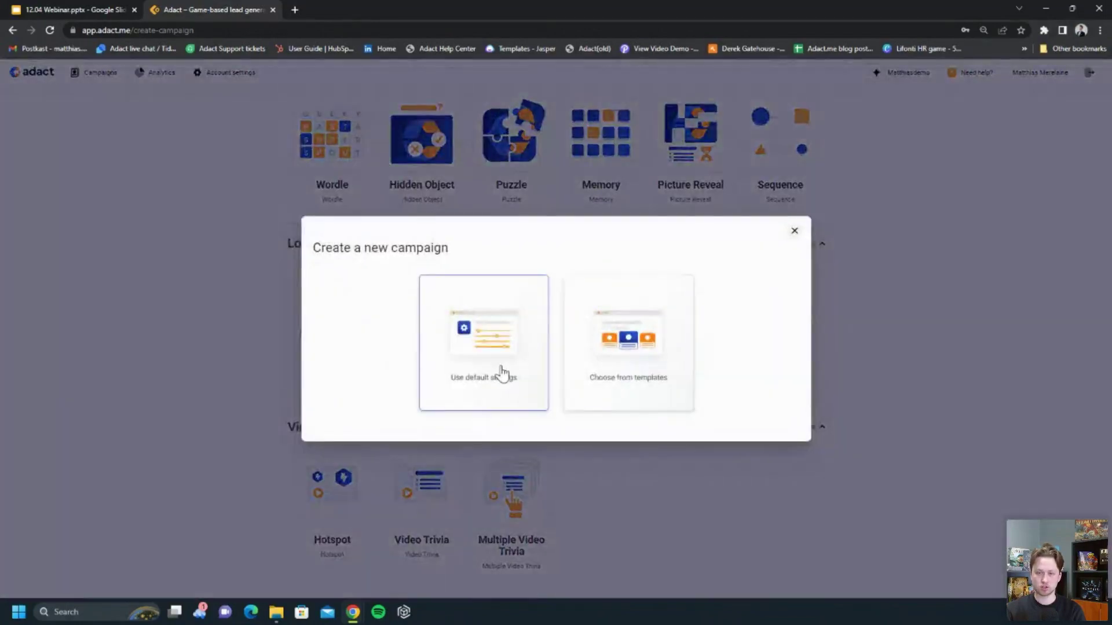
left_click(502, 373)
left_click(642, 357)
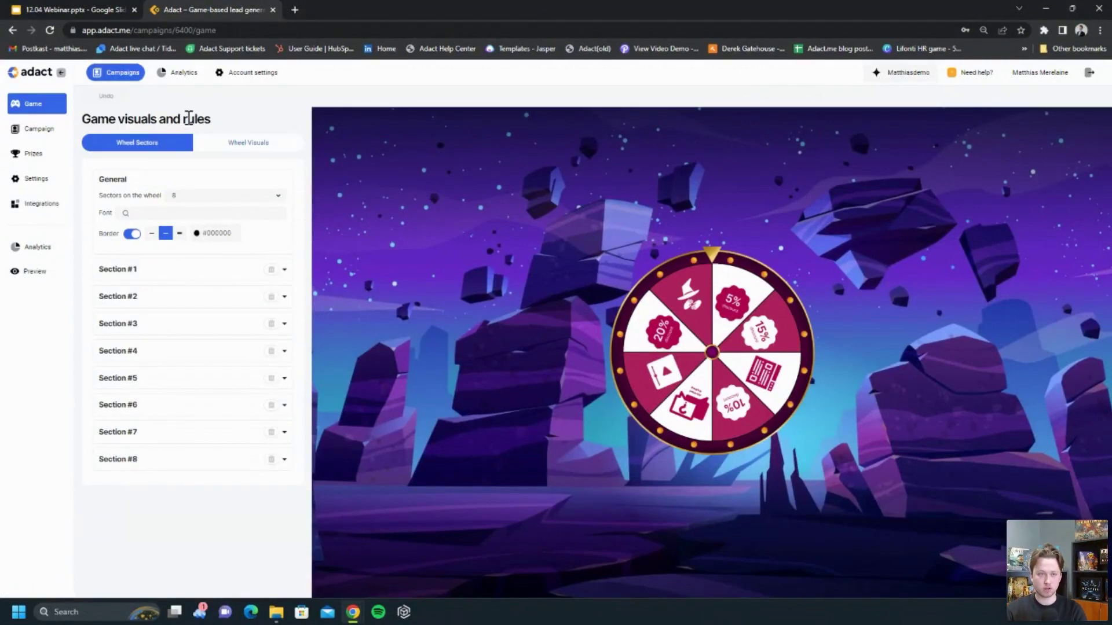
Replace the wheel background with the black, red-dotted disc image from the Coca Cola Wheel of Fortune folder and set its size to 99
left_click(248, 143)
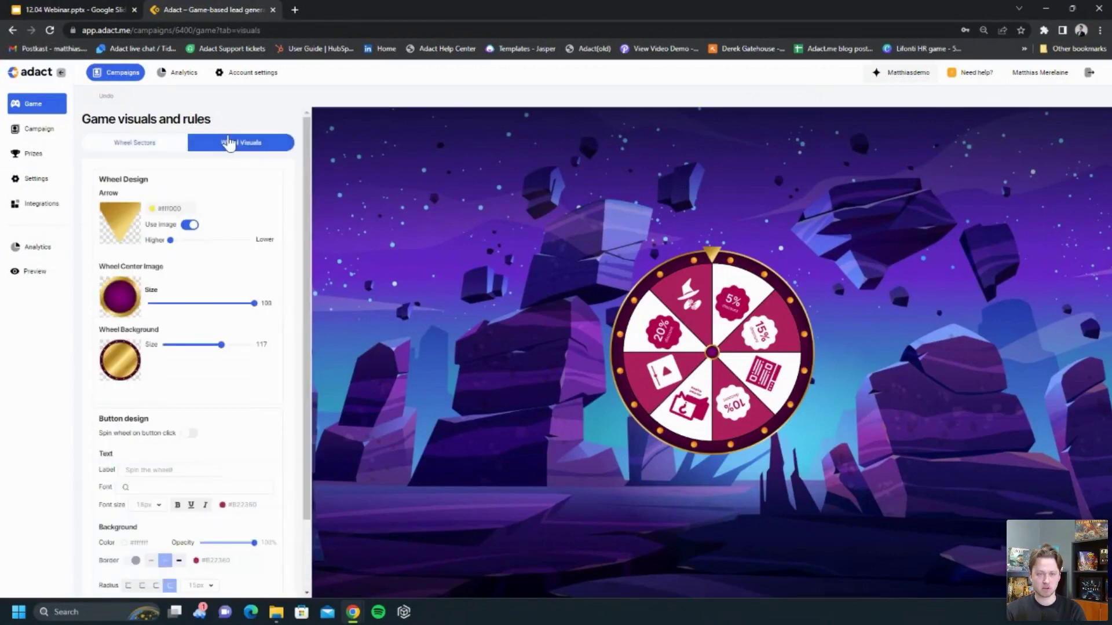
mouse_move(113, 238)
left_click(110, 371)
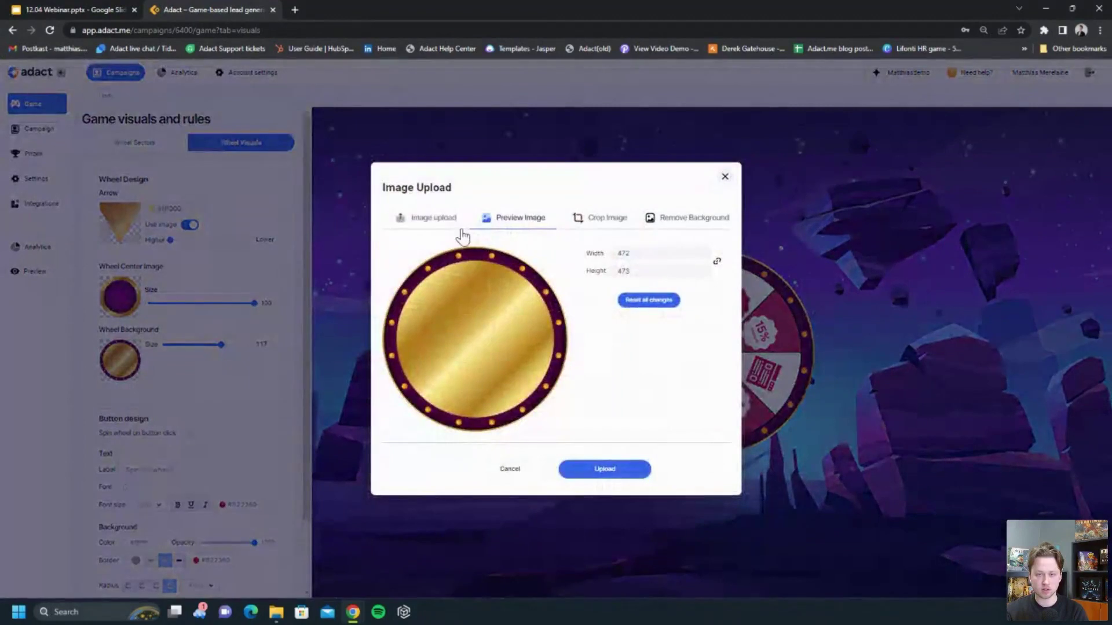
left_click(429, 218)
left_click(276, 612)
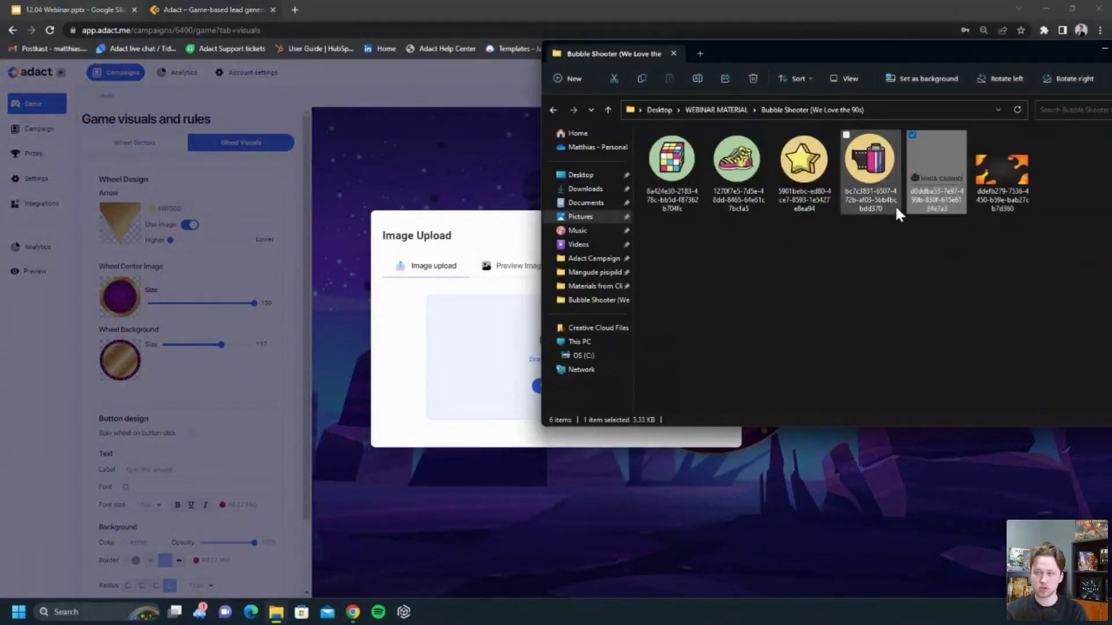
left_click(711, 110)
double_click(727, 163)
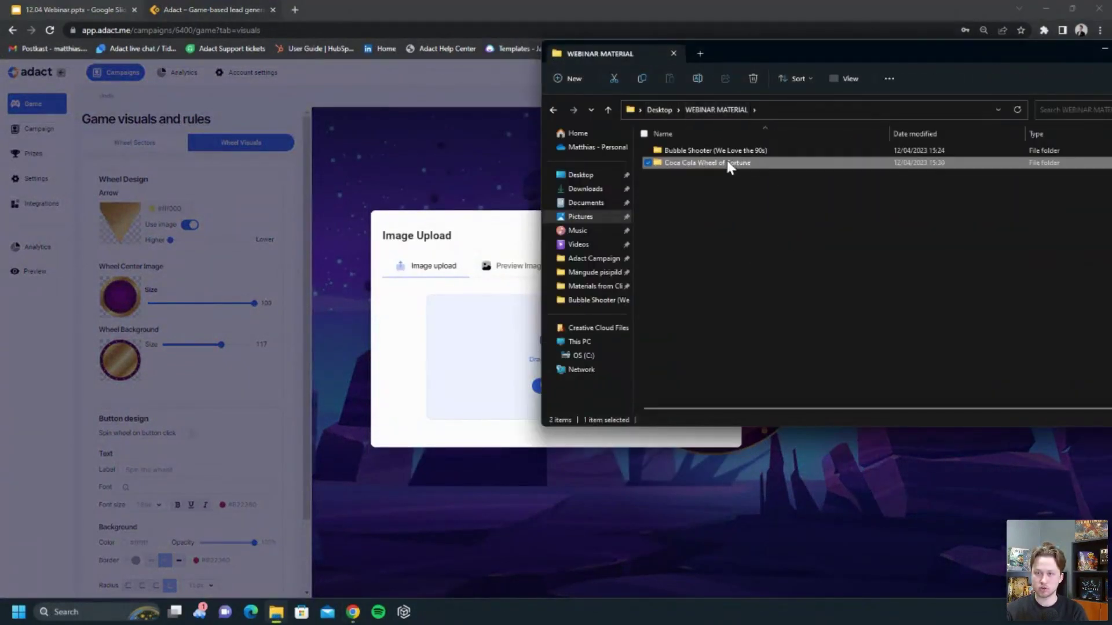
left_click(801, 163)
left_click_drag(805, 155, 493, 344)
left_click(613, 468)
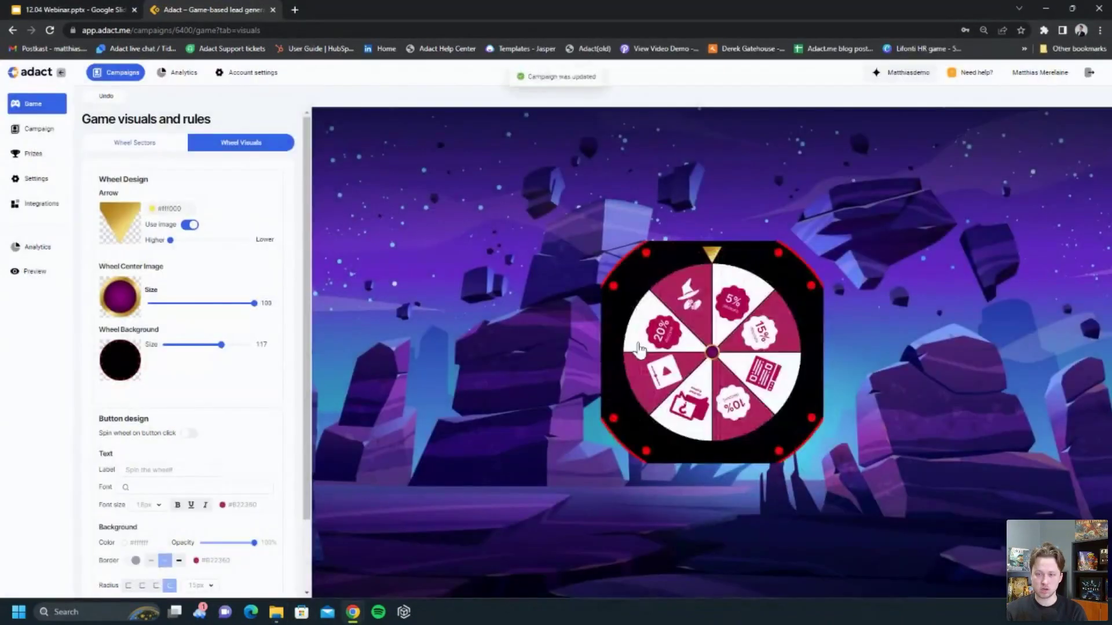
left_click_drag(223, 345, 206, 346)
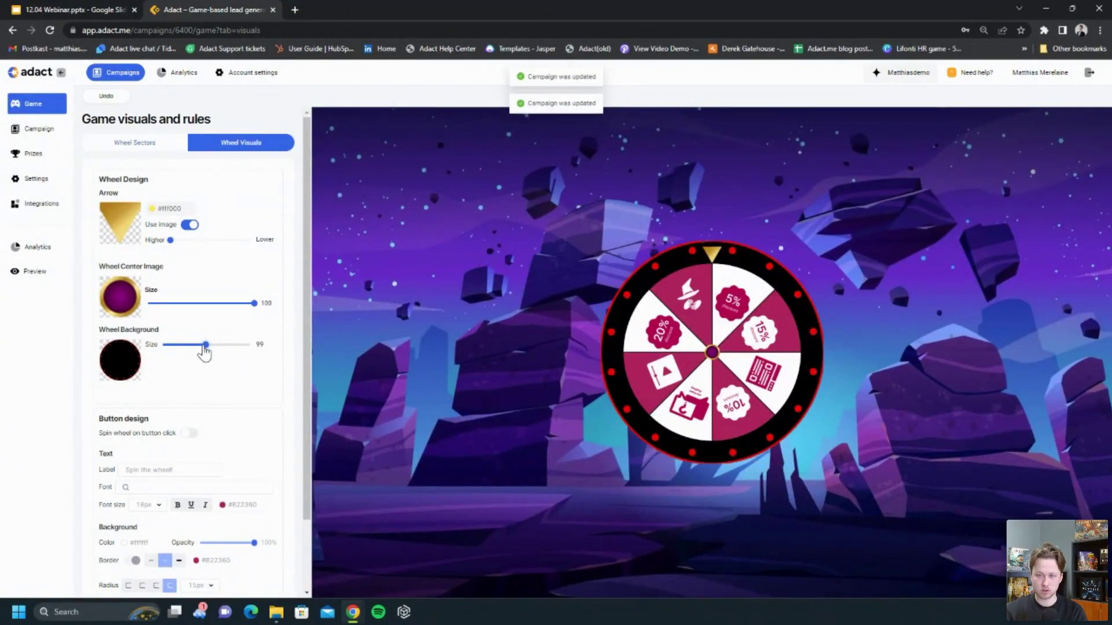
Replace the wheel's arrow image with the red pixel heart from the Coca Cola Wheel of Fortune folder
left_click(120, 227)
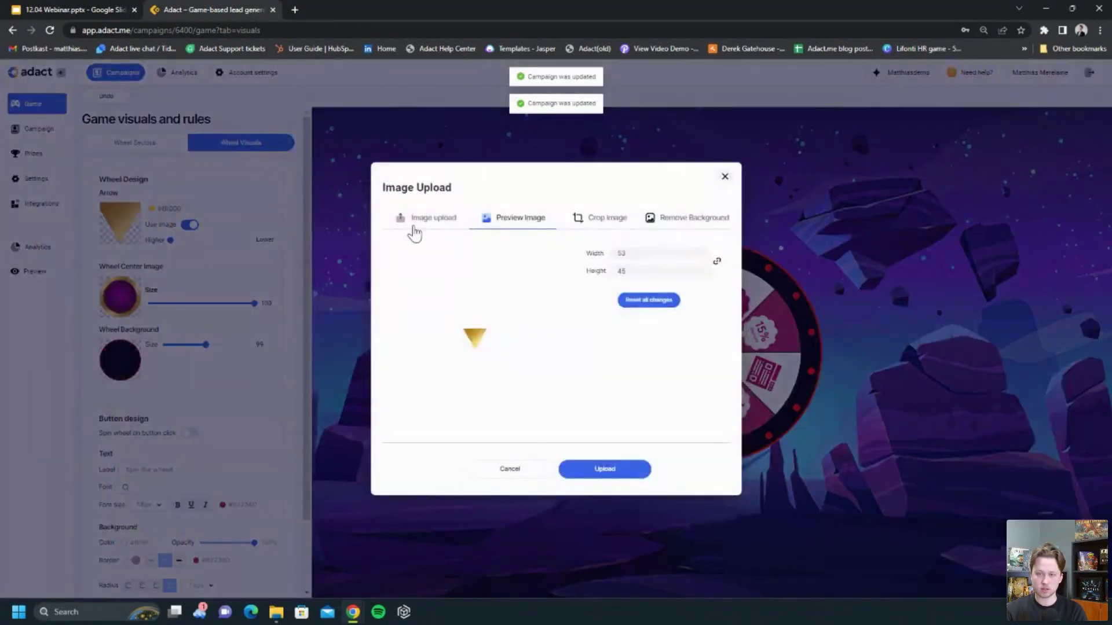
left_click(414, 232)
left_click(277, 612)
left_click_drag(673, 167, 510, 349)
left_click(613, 479)
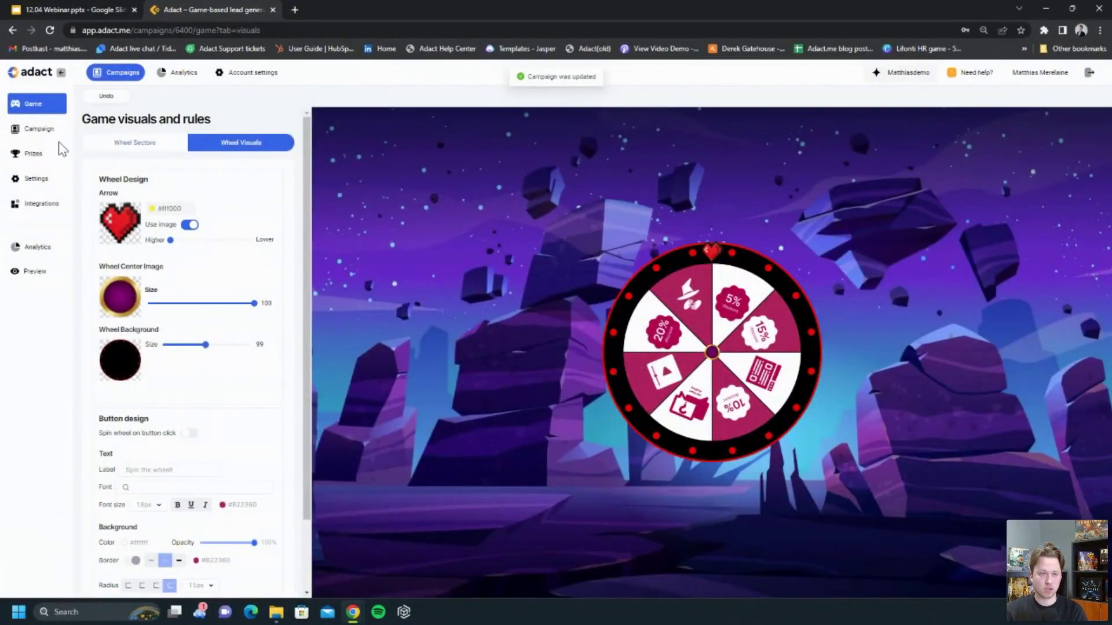
Open the wheel campaign's start page content, declining the wizard and dismissing its hint
left_click(52, 134)
left_click(193, 164)
left_click(370, 331)
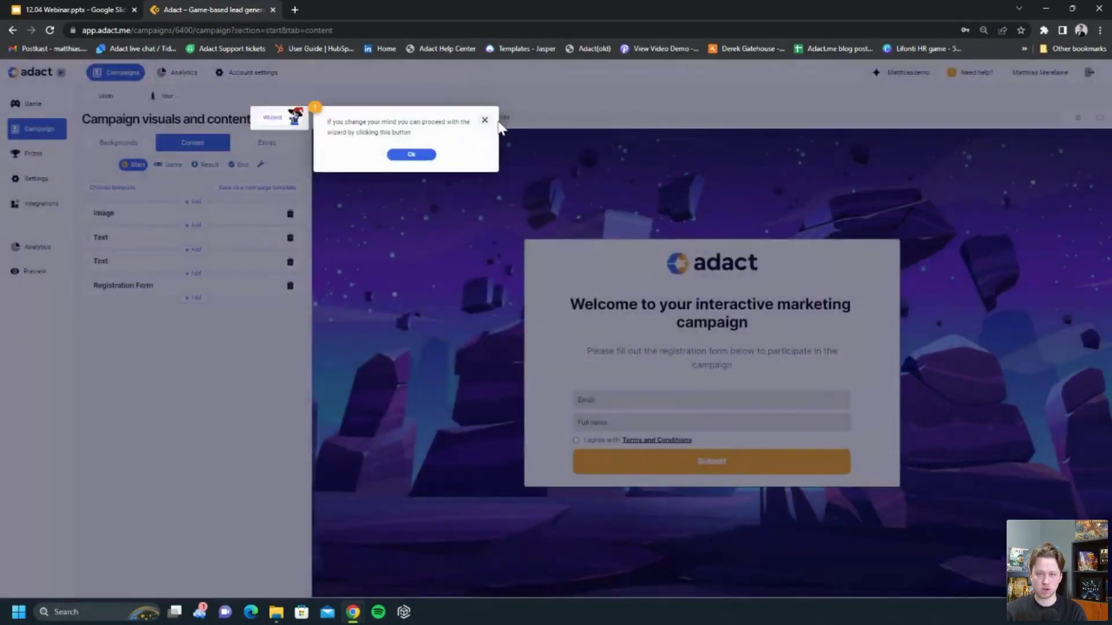
left_click(485, 120)
Replace the wheel campaign's PC background with the black Coca-Cola image from the Coca Cola Wheel of Fortune folder
left_click(118, 143)
scroll(112, 482, "down", 1)
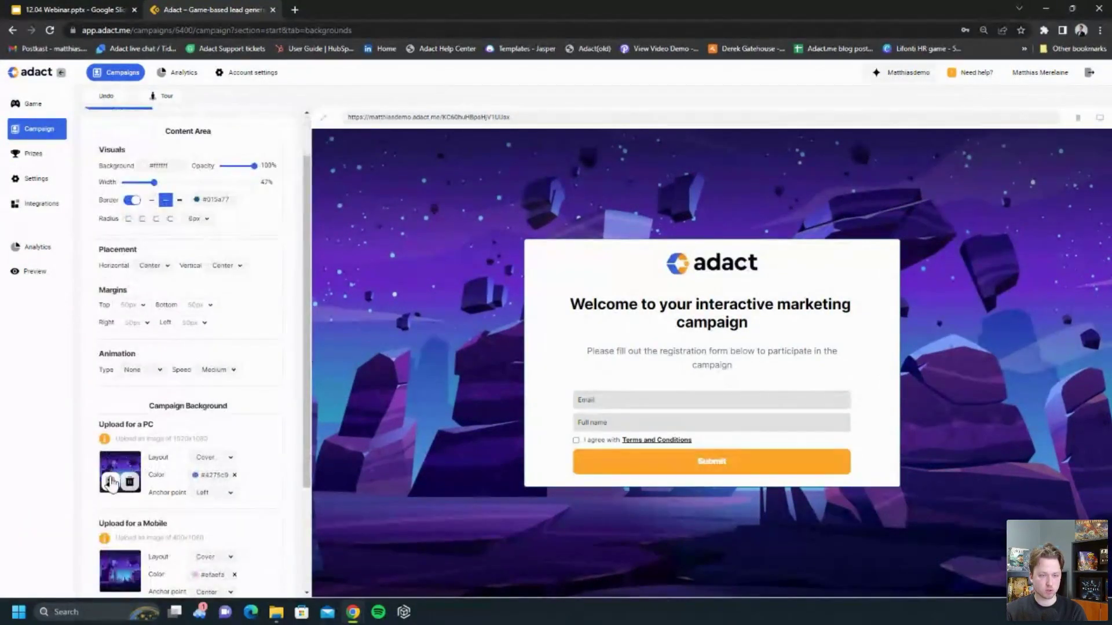
left_click(112, 483)
left_click(435, 220)
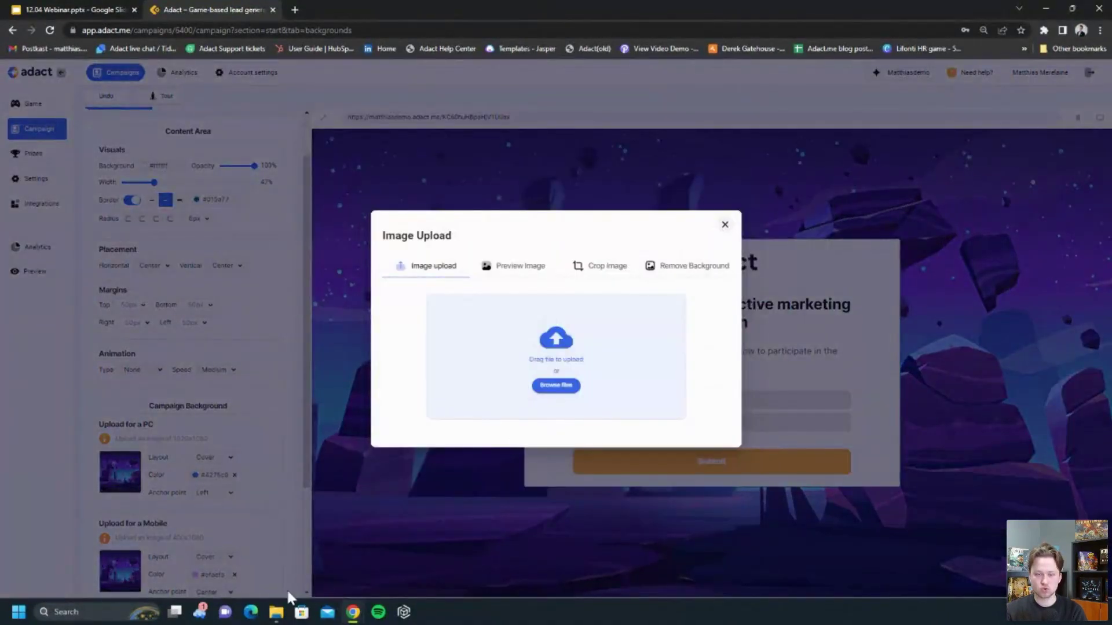
left_click(276, 612)
left_click(872, 165)
left_click_drag(871, 158, 503, 360)
left_click(589, 470)
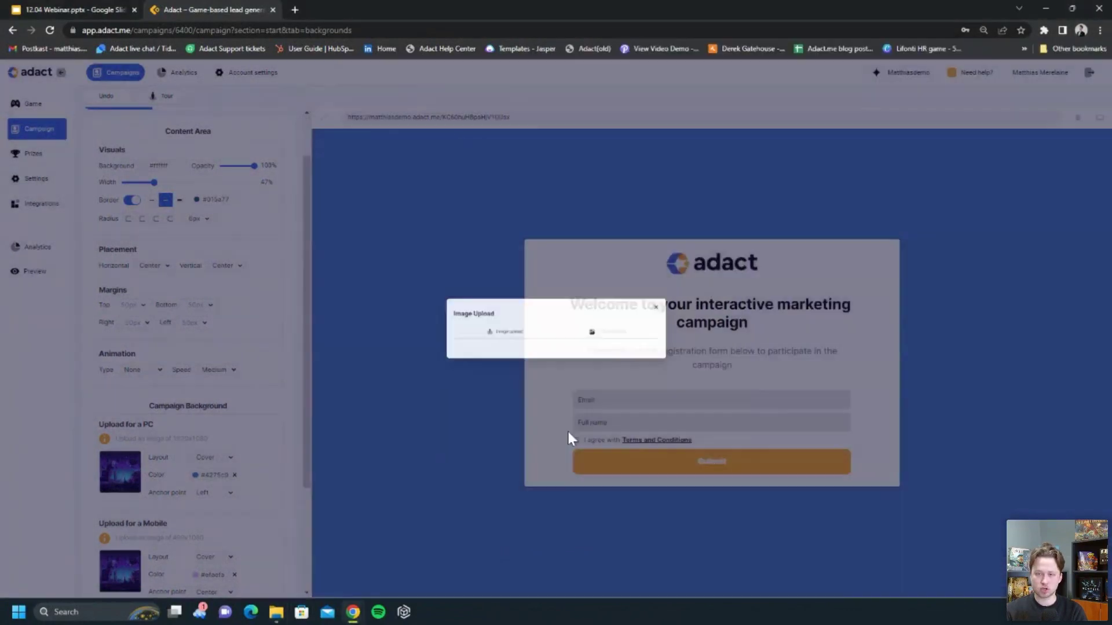
scroll(170, 123, "up", 5)
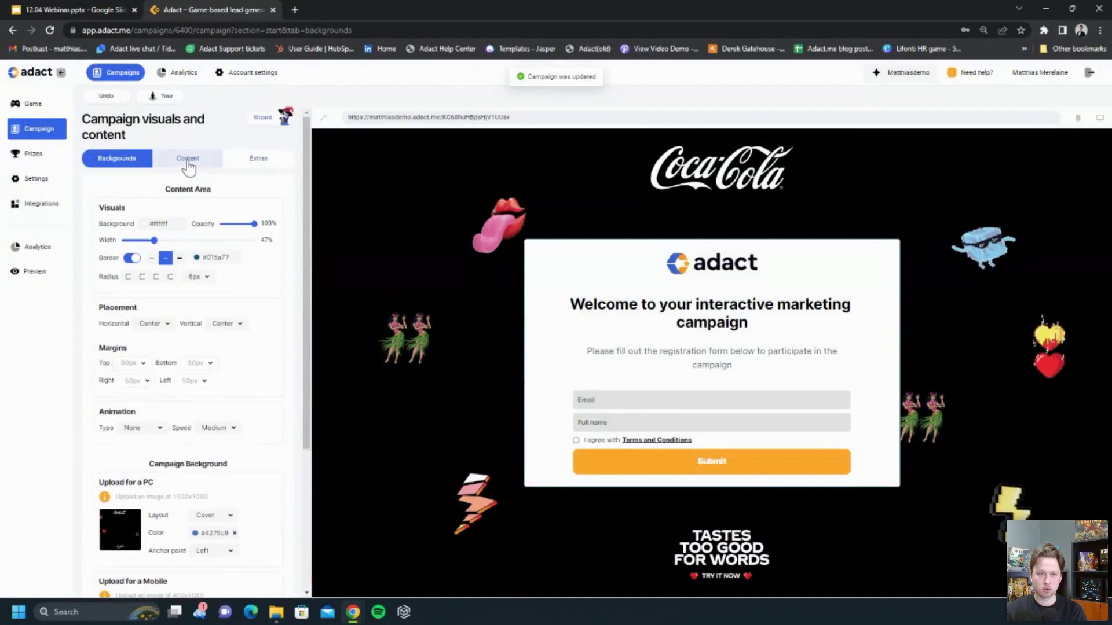
Open the wheel campaign's game page content and spin the wheel in the preview
left_click(188, 156)
left_click(162, 165)
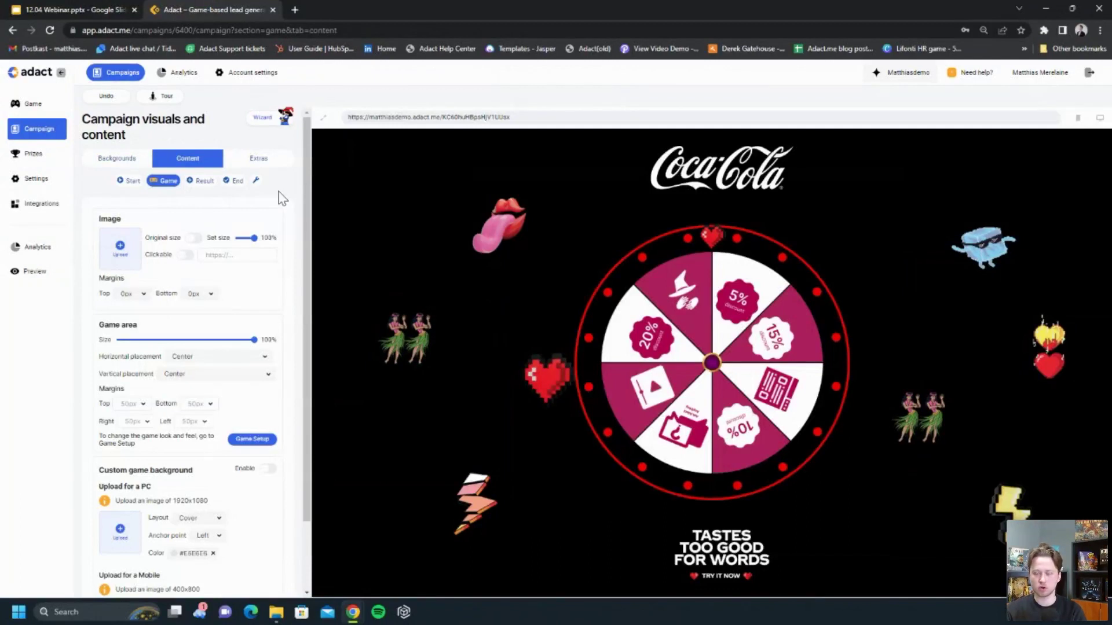
left_click(719, 358)
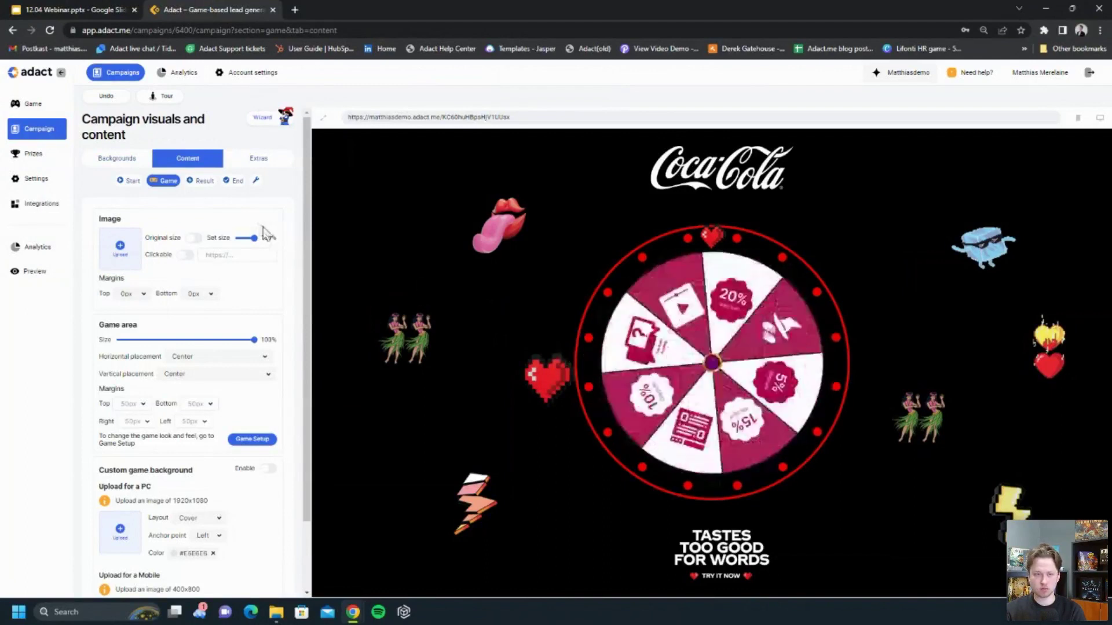
Inspect the wheel's Section #1 settings, including its image and associated prize options, and collapse the section
left_click(46, 111)
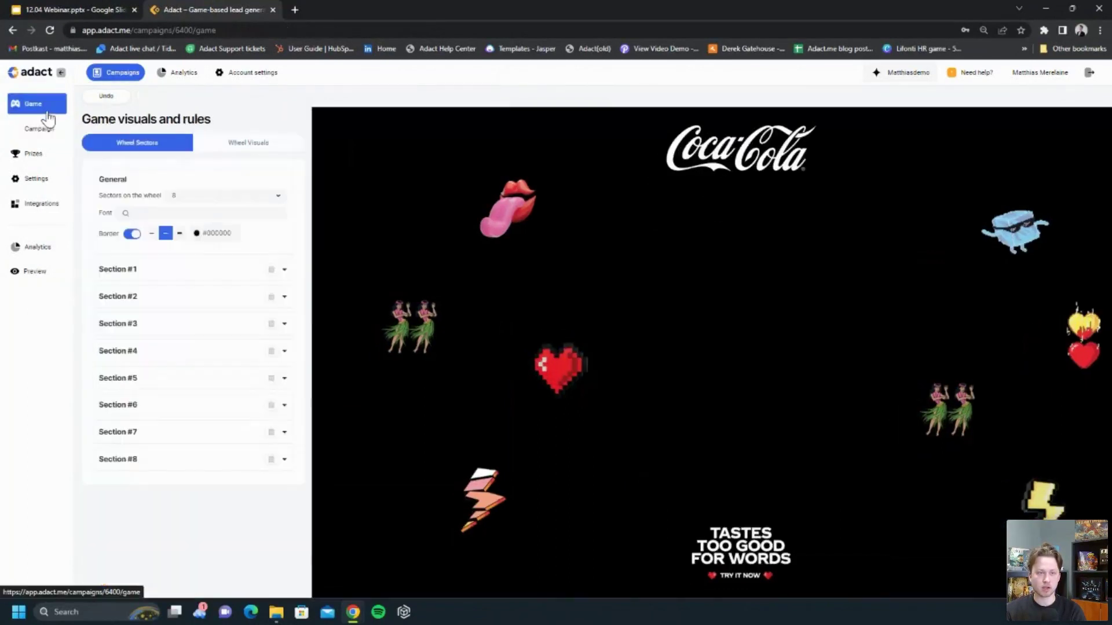
left_click(150, 276)
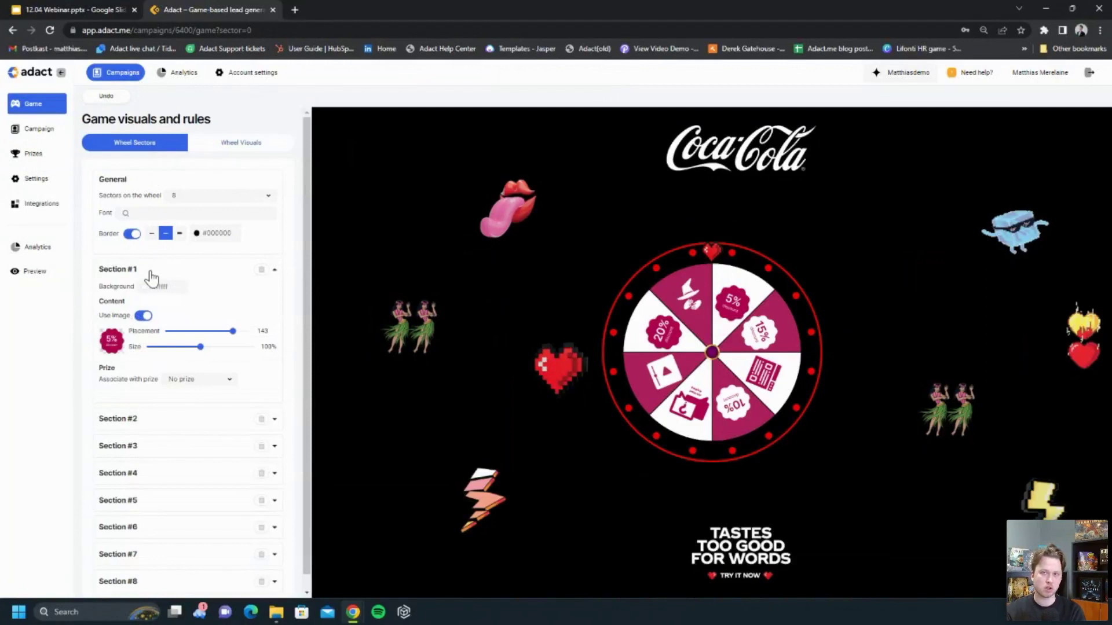
left_click(150, 276)
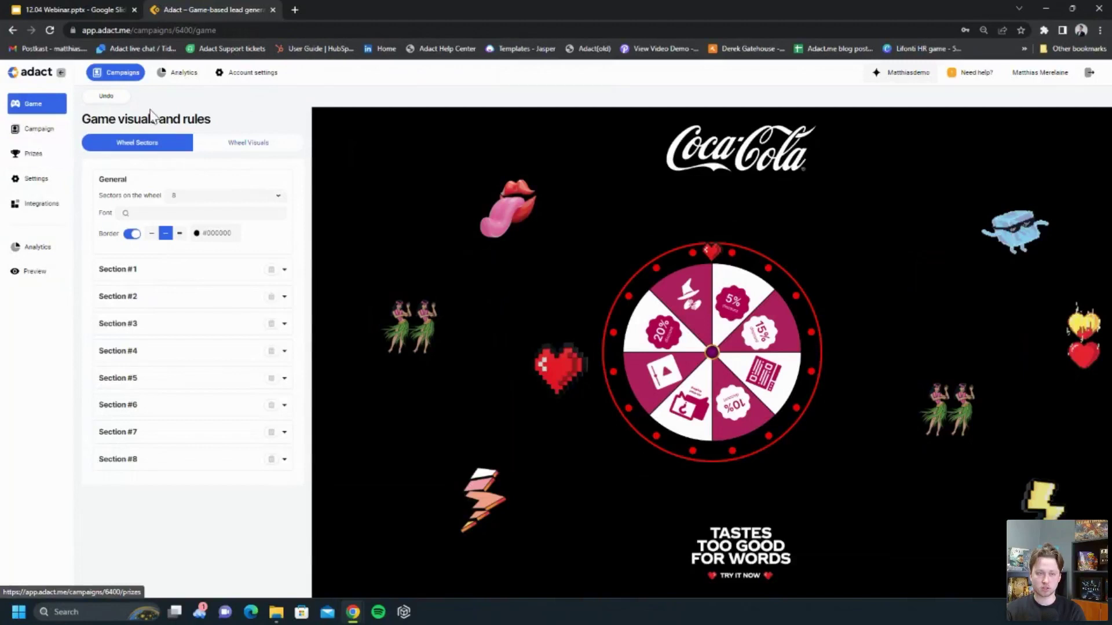
Review the wheel campaign's prize setup by viewing the blank prize form without saving, and view the prize email settings
left_click(52, 155)
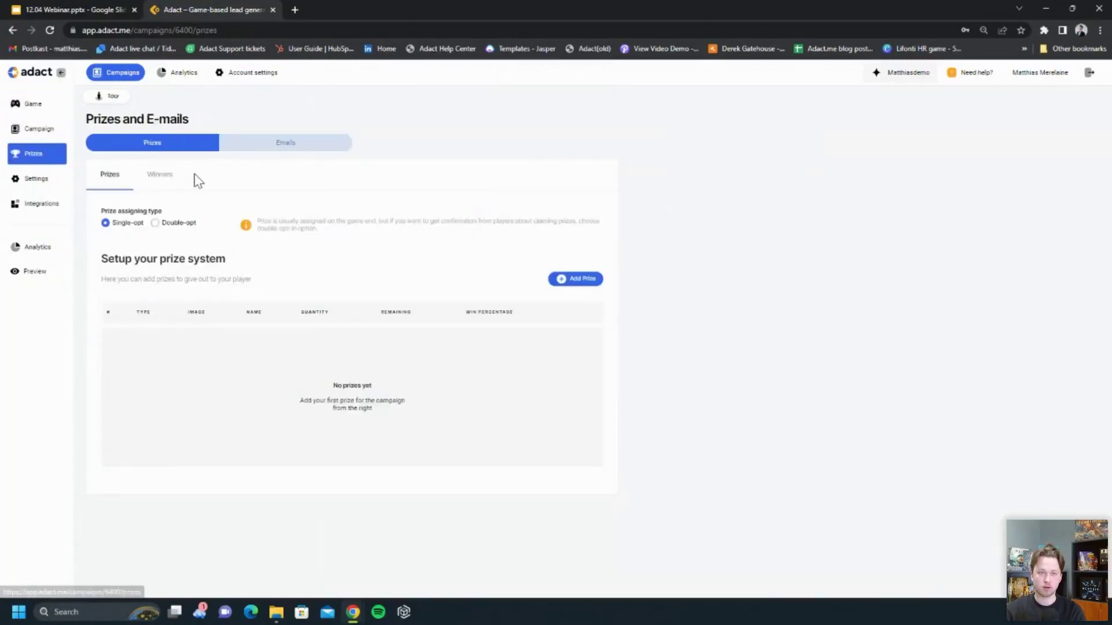
left_click(573, 279)
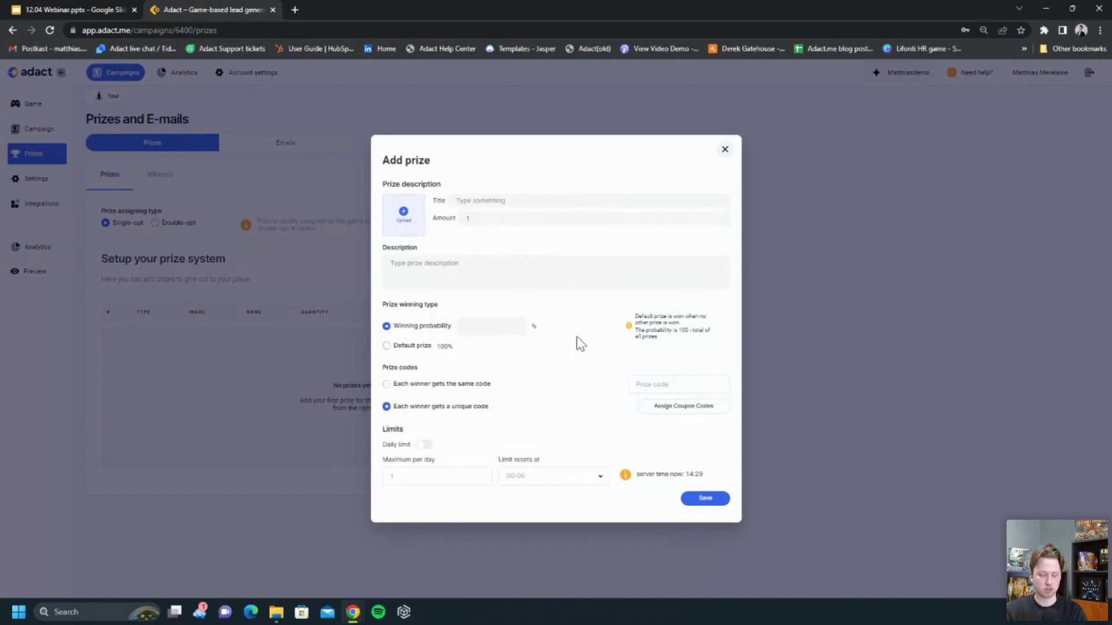
left_click(724, 150)
left_click(269, 143)
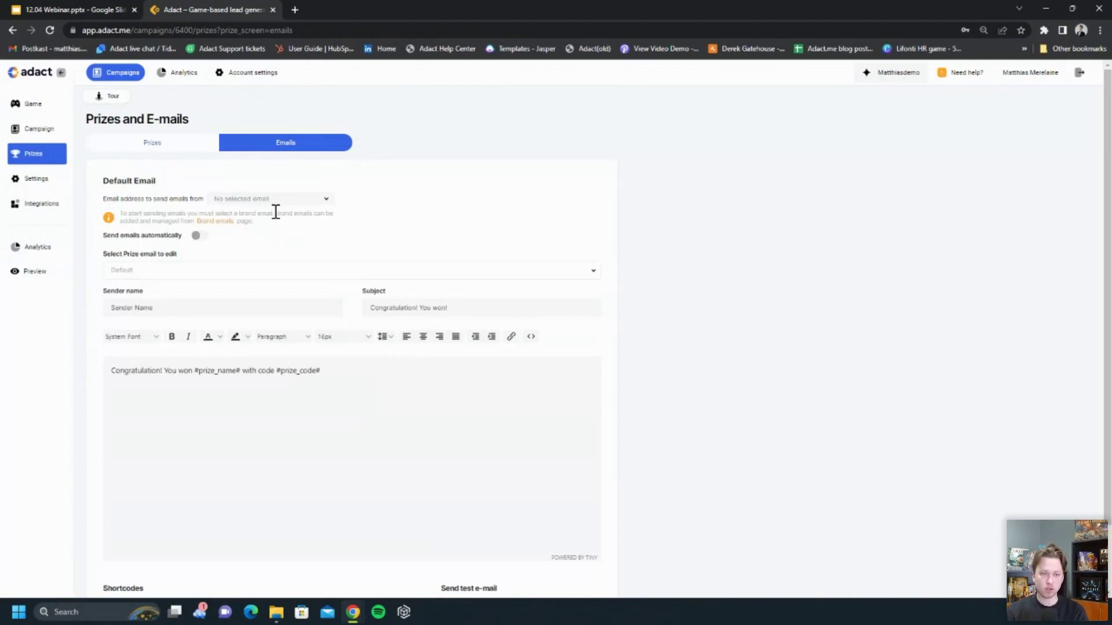
Set the height of the wheel campaign's iframe embed code to 700 px
left_click(42, 208)
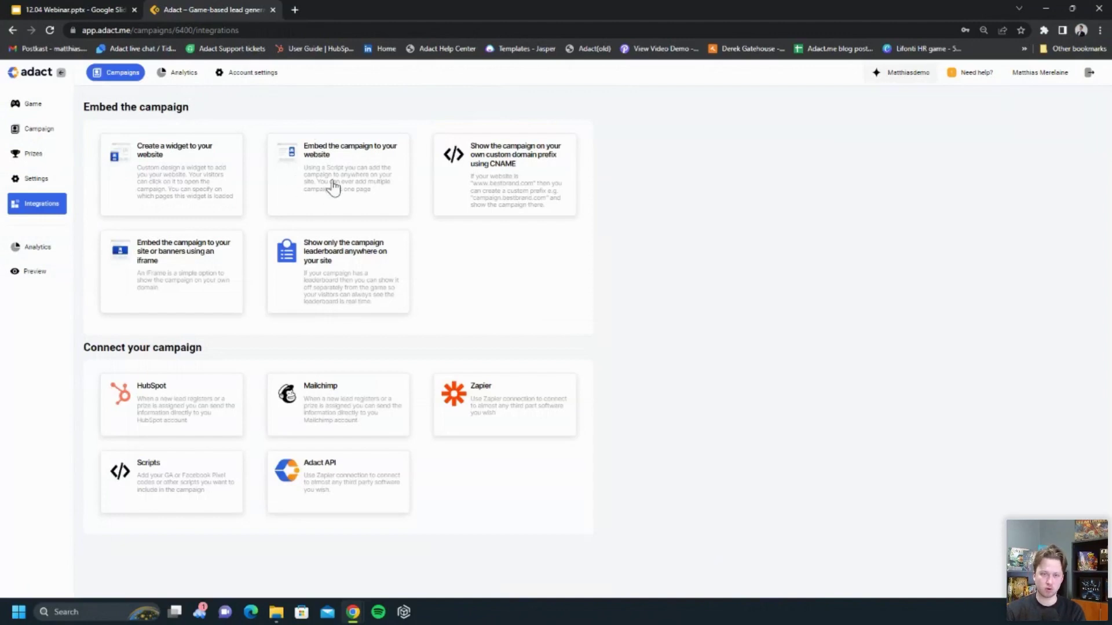
left_click(155, 290)
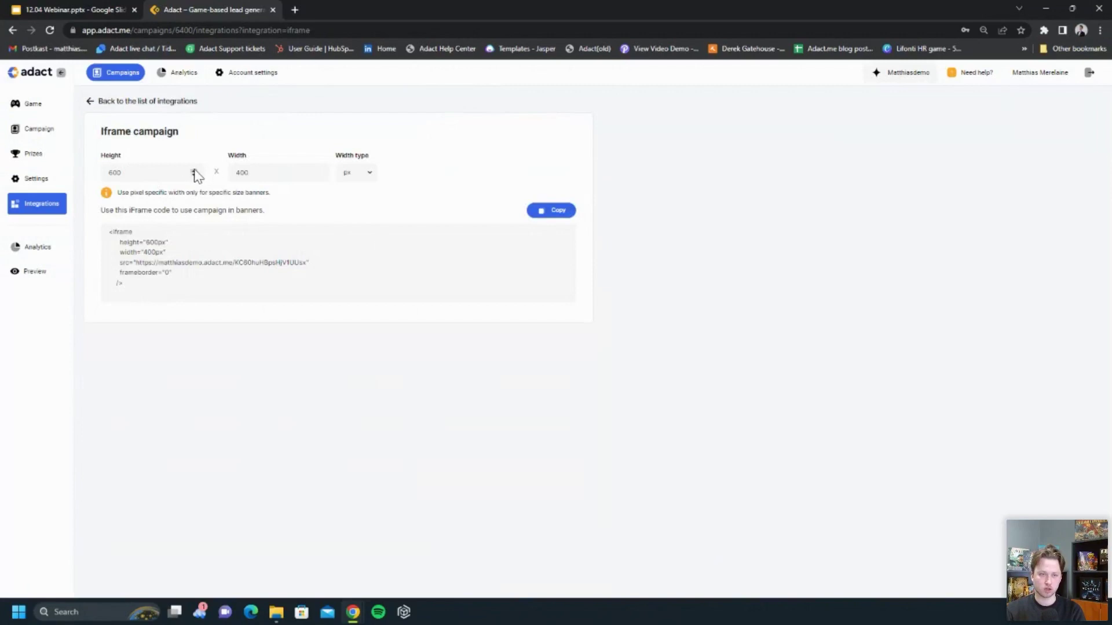
left_click_drag(197, 176, 106, 174)
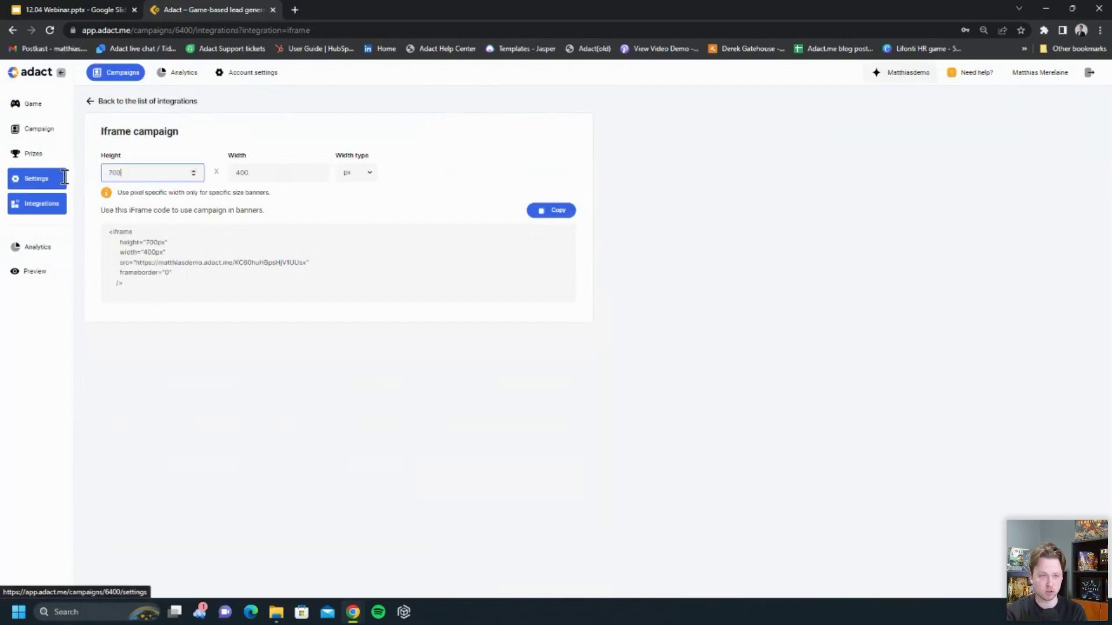
left_click(243, 145)
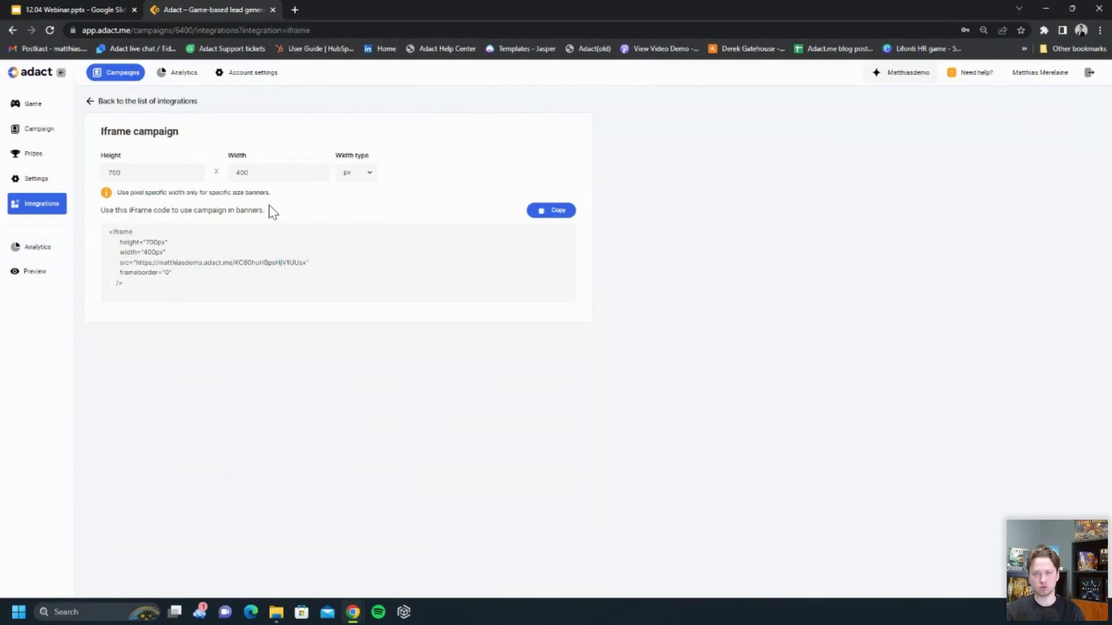
Add a French version of the wheel campaign, sharing prizes with the main campaign and translating it automatically
left_click(36, 129)
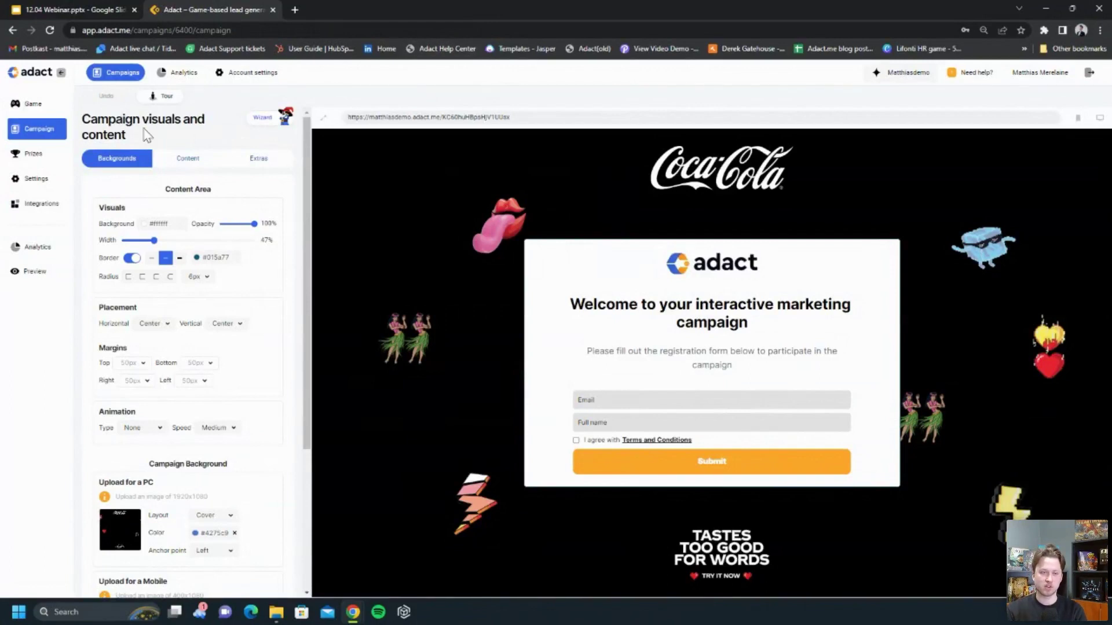
left_click(119, 79)
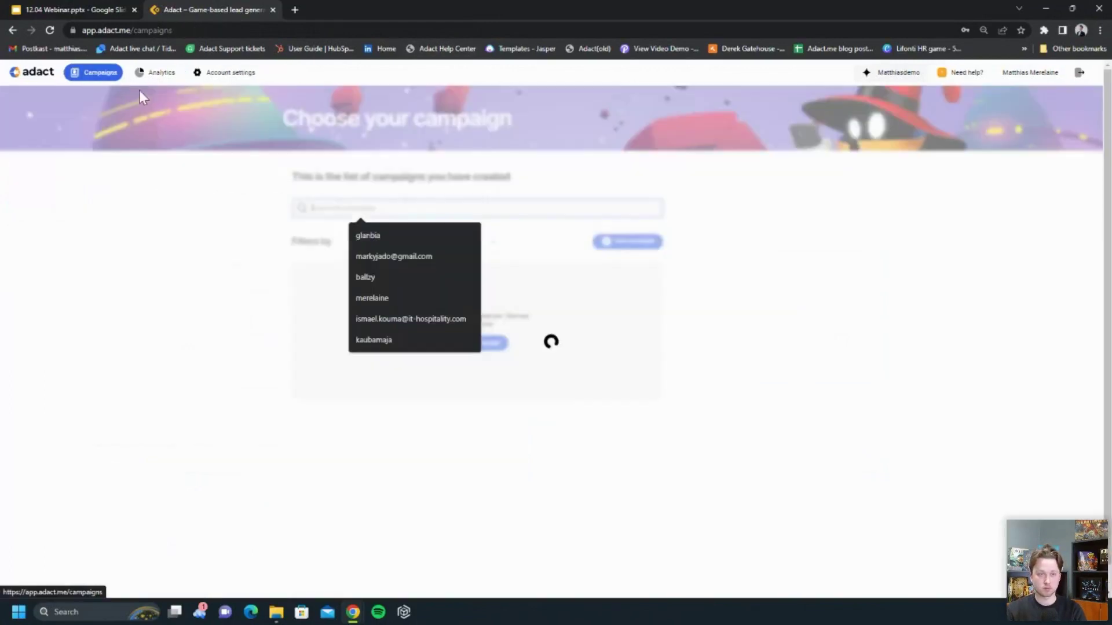
left_click(631, 276)
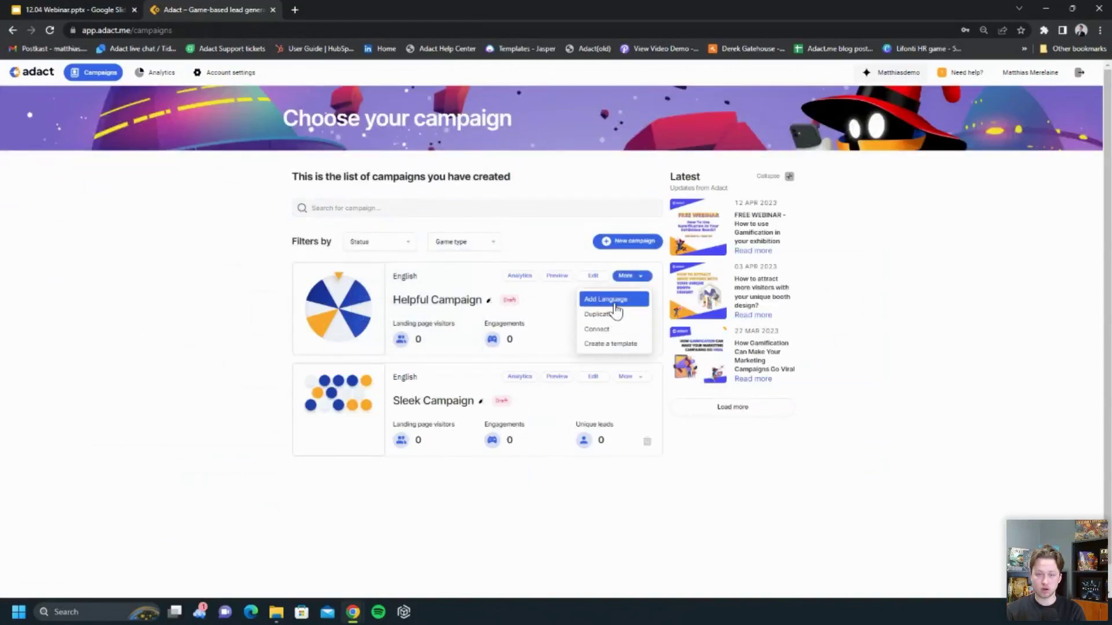
left_click(610, 300)
left_click(515, 306)
type("France")
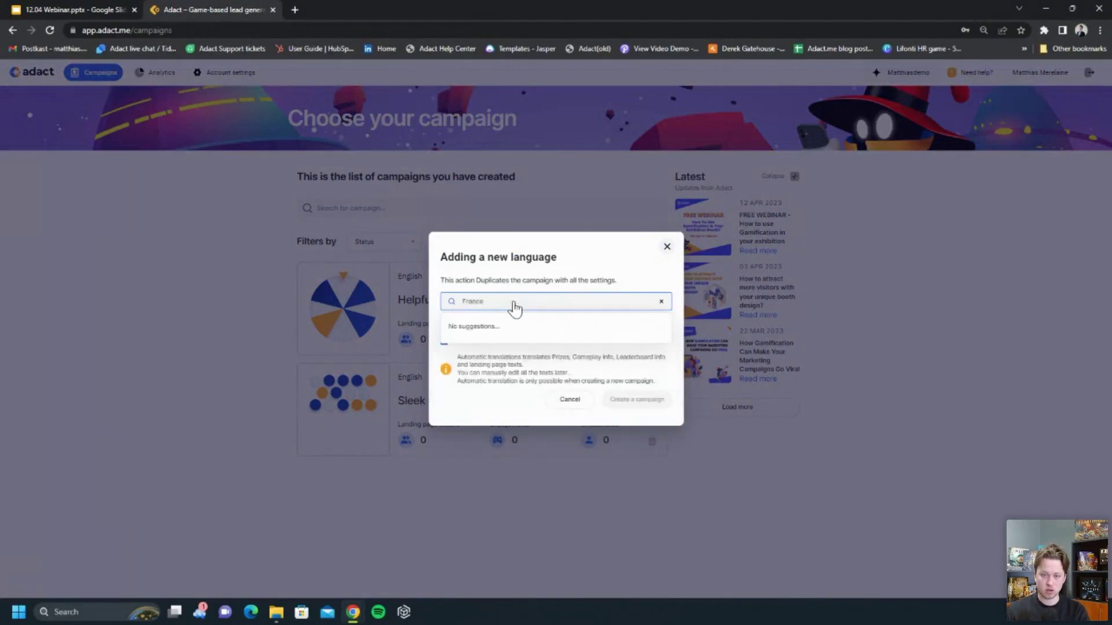
left_click(661, 302)
type("Fre")
left_click(482, 325)
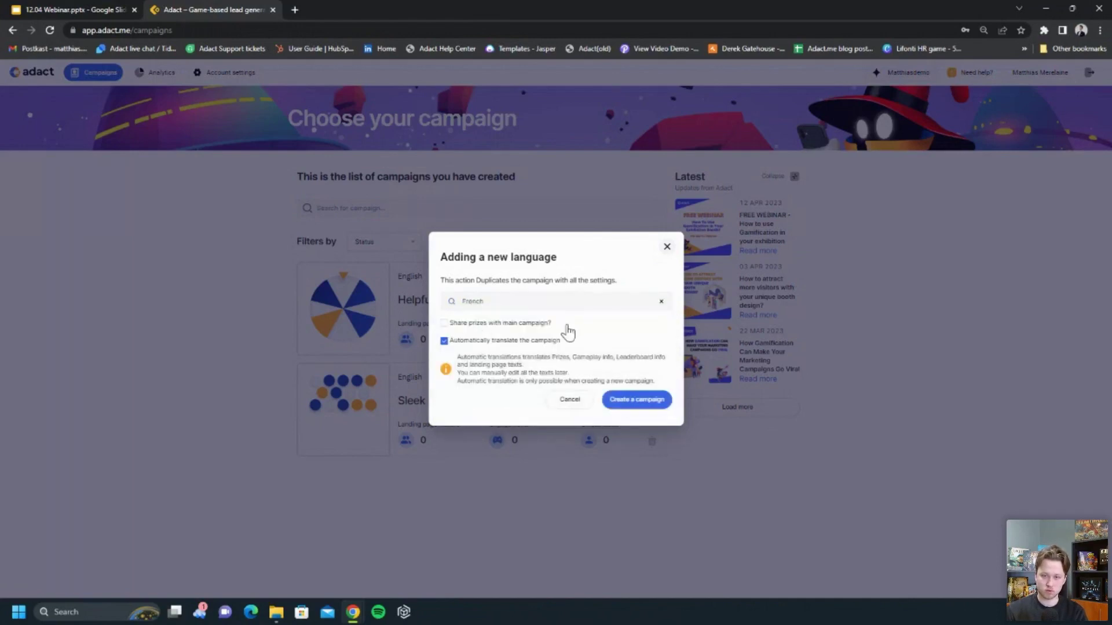
left_click(595, 328)
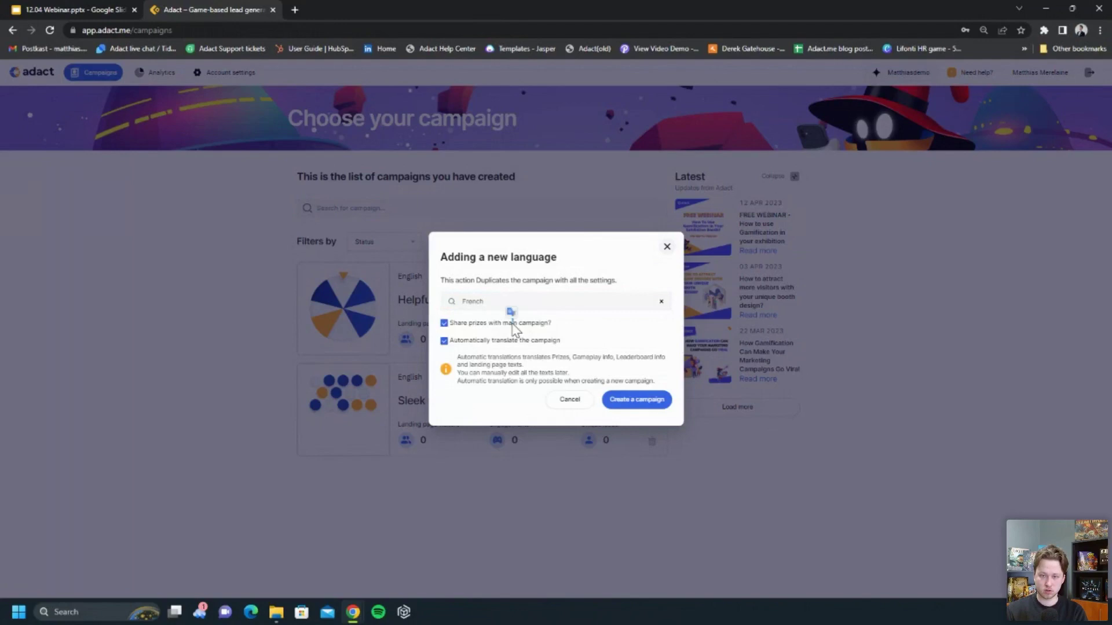
left_click(640, 401)
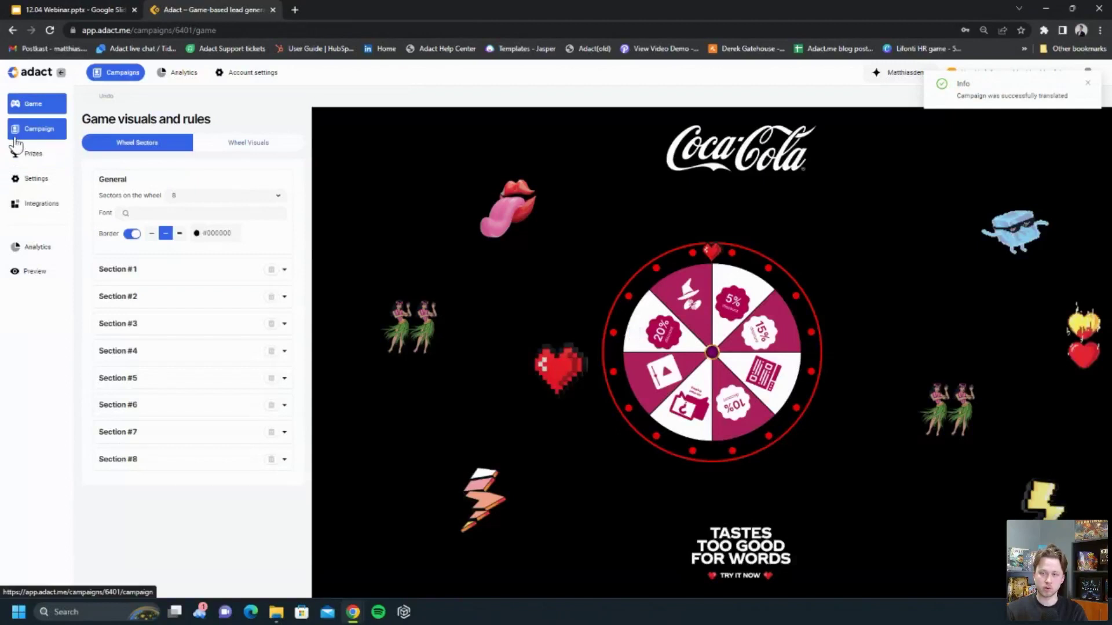
Dismiss the notification and review the translated start, game, result and end pages of the French campaign
left_click(1088, 87)
left_click(38, 129)
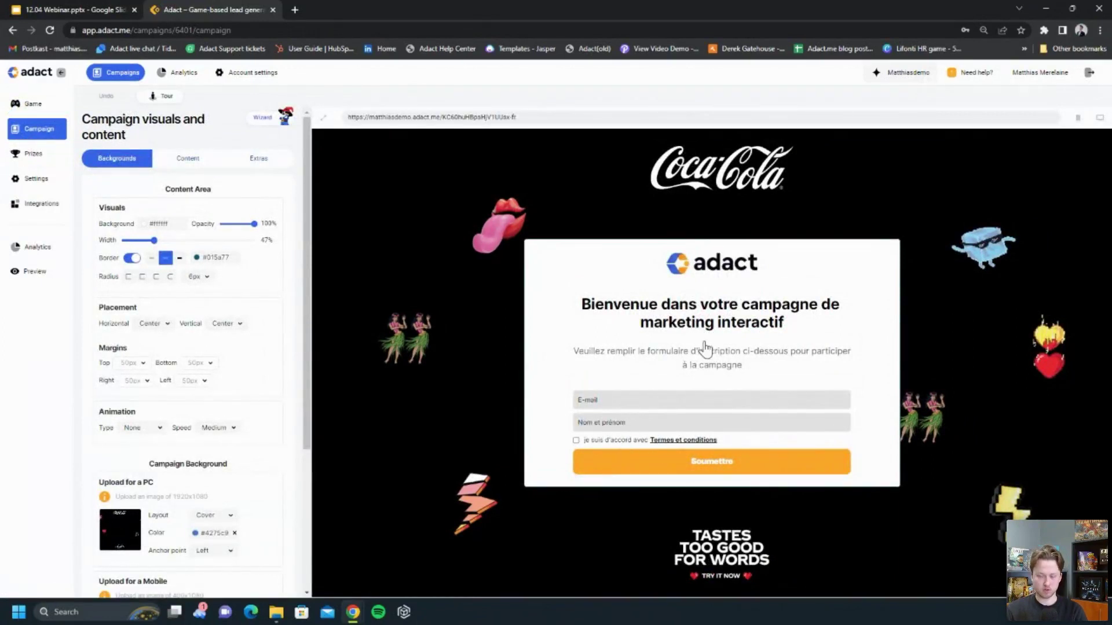
left_click(188, 158)
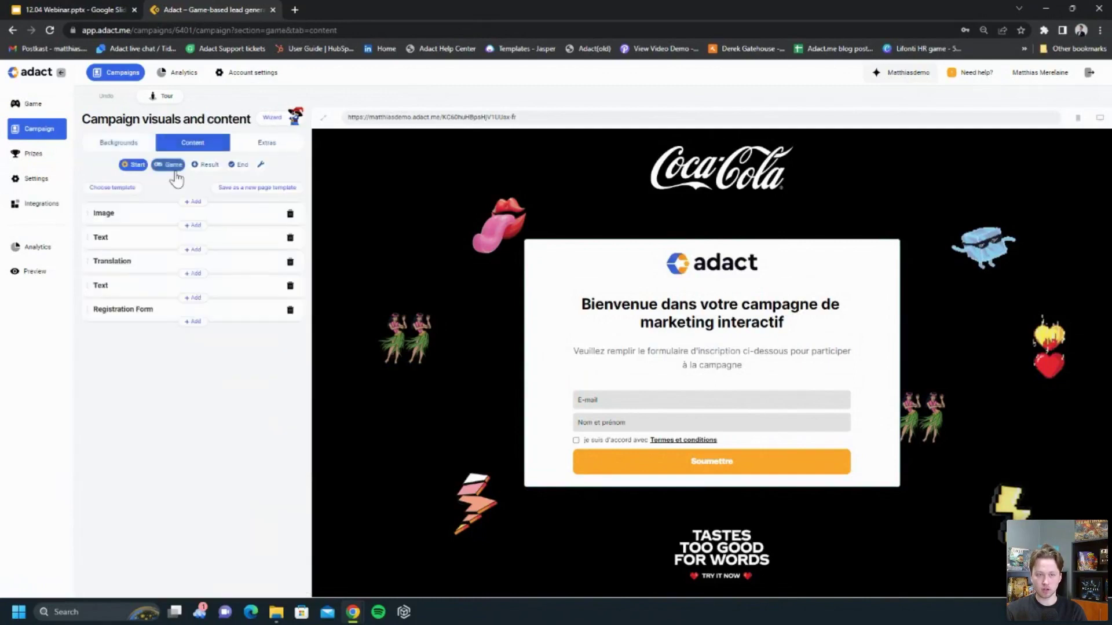
left_click(171, 165)
left_click(205, 166)
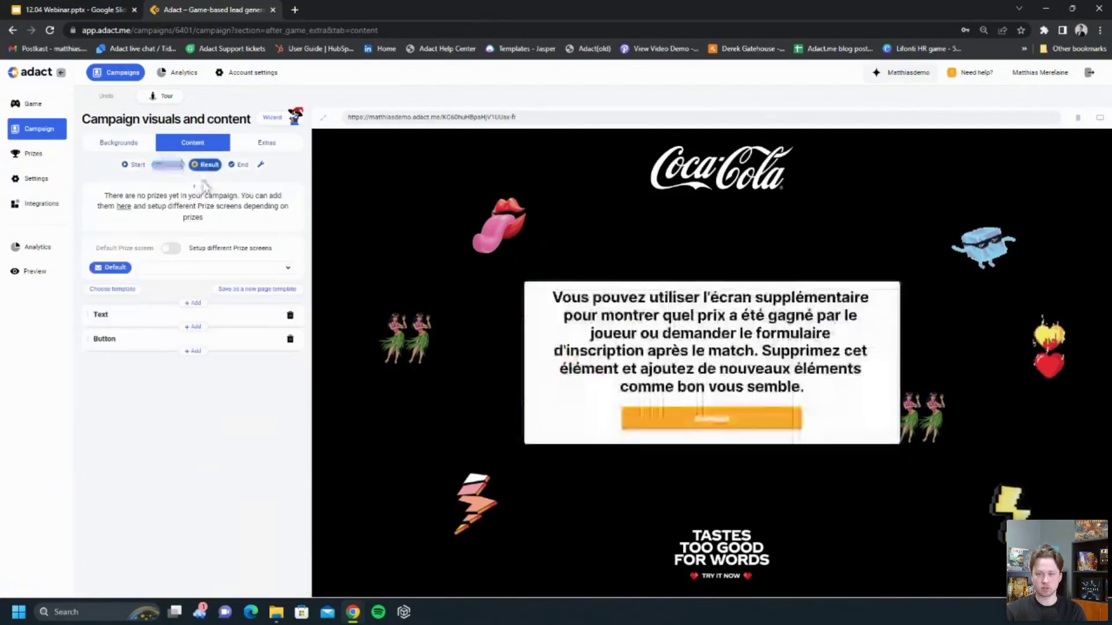
left_click(239, 166)
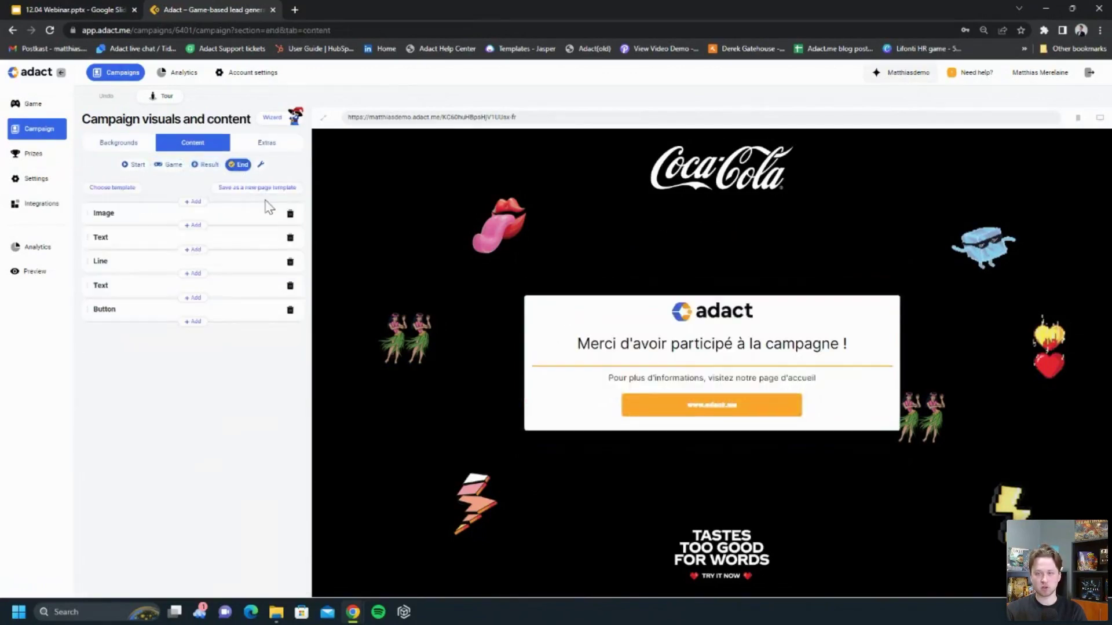
Turn off hiding on desktop for the Translation element on the French campaign's start page
left_click(124, 141)
left_click(190, 158)
left_click(168, 164)
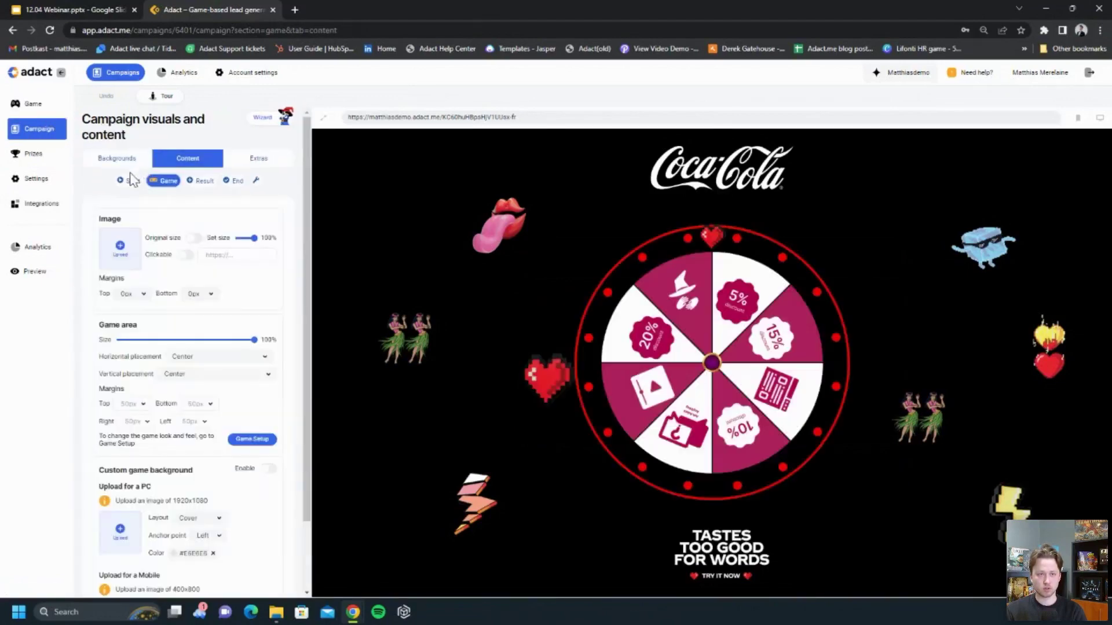
left_click(130, 180)
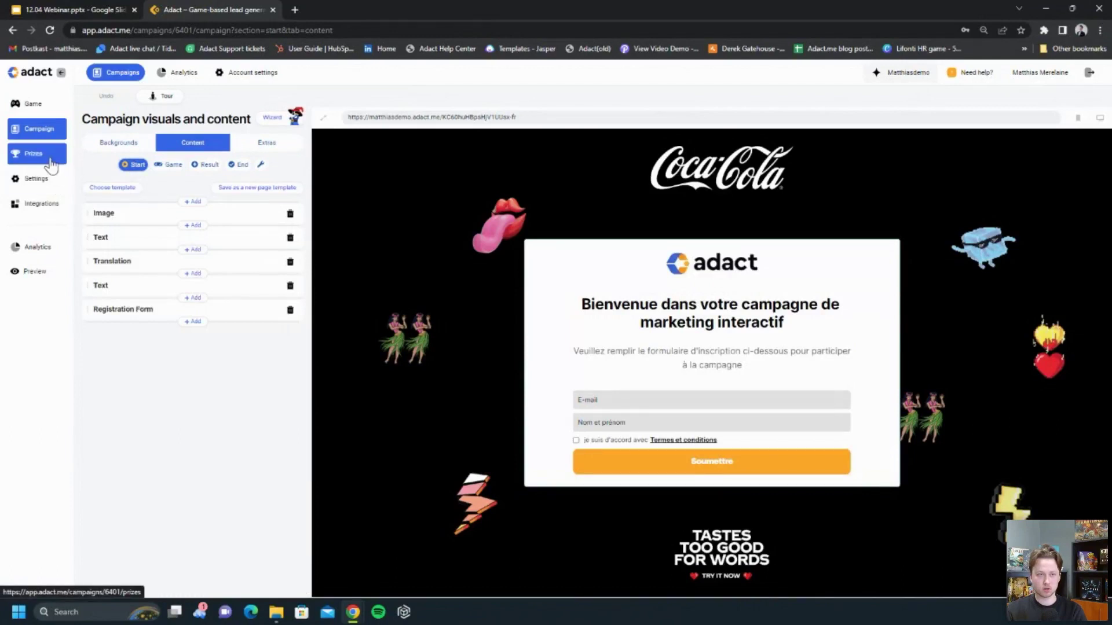
left_click(137, 262)
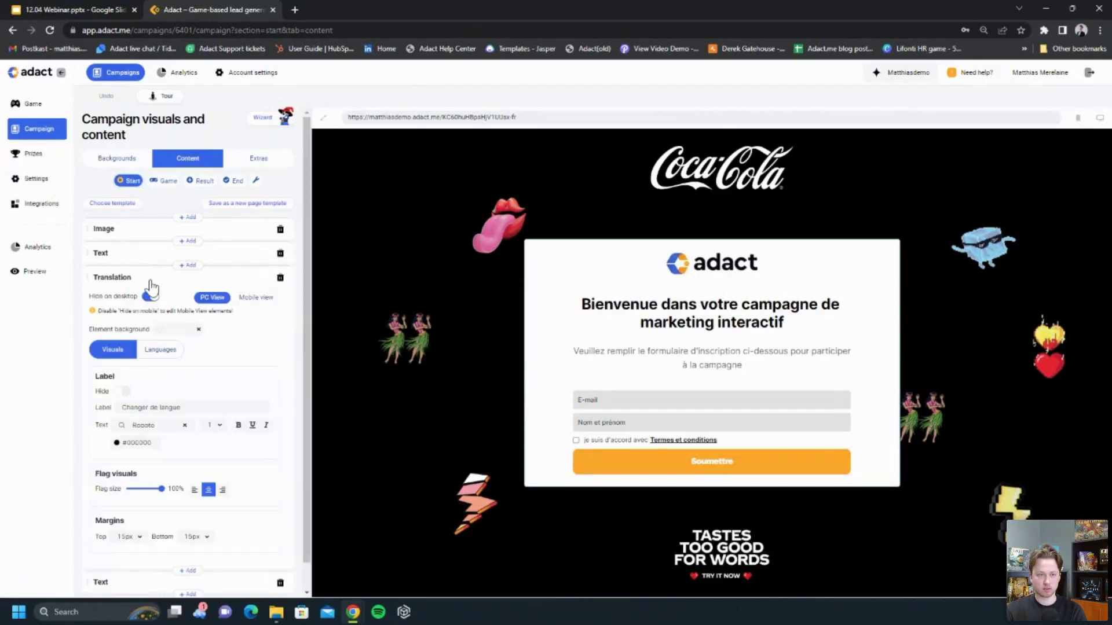
left_click(150, 297)
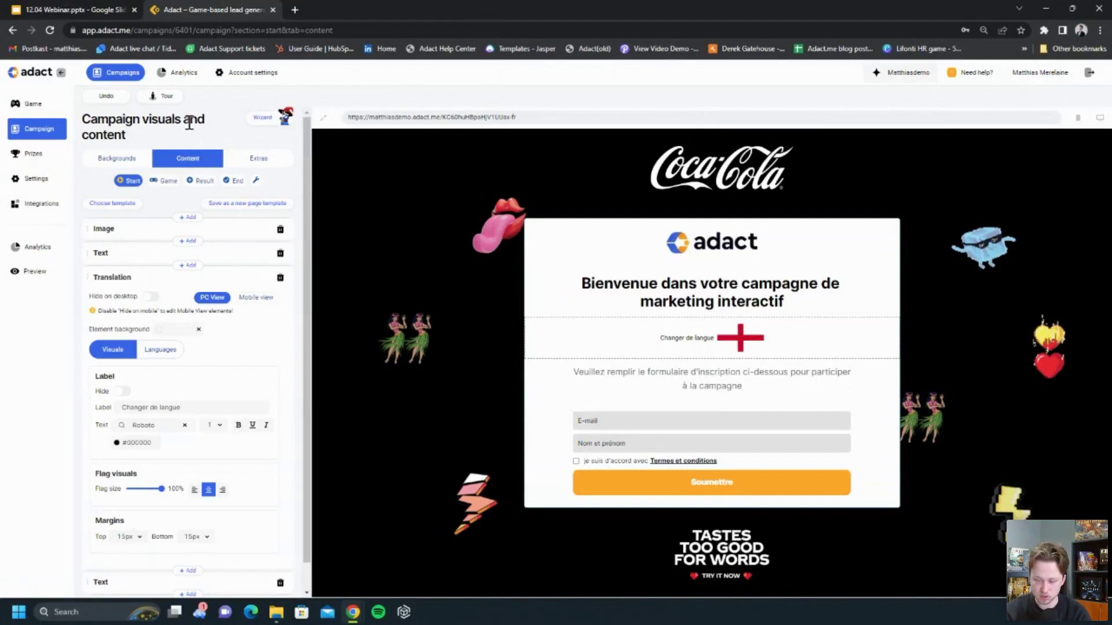
triple_click(87, 122)
left_click(85, 121)
triple_click(85, 120)
left_click(148, 139)
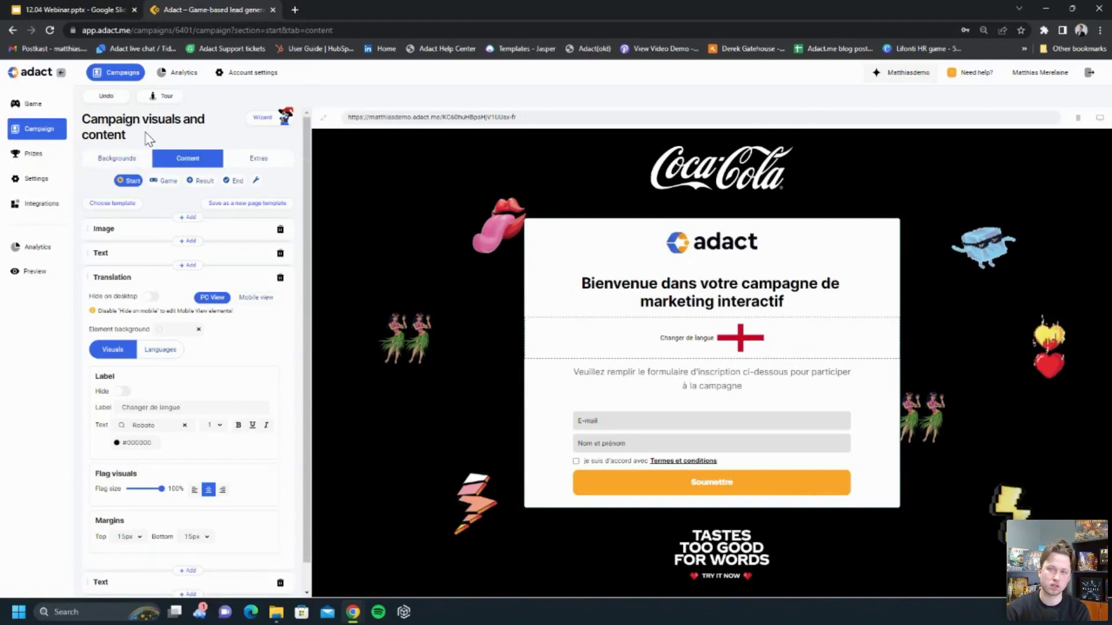
Review the French campaign's integration options for embedding the campaign and connecting it to other services
left_click(36, 209)
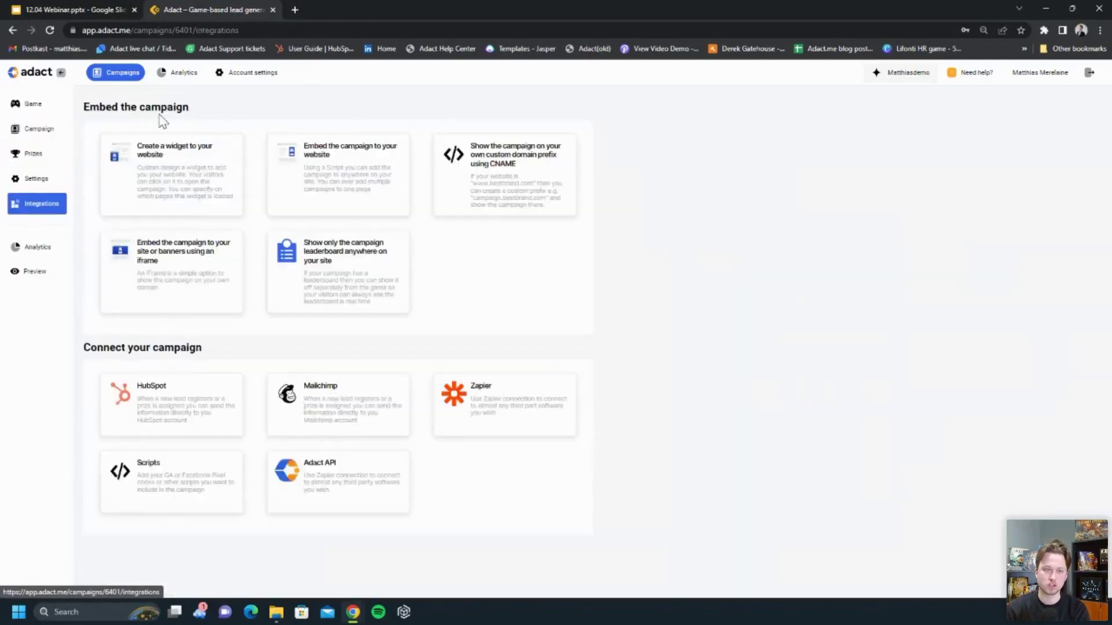
left_click_drag(90, 111, 365, 166)
left_click(380, 330)
left_click_drag(85, 347, 270, 354)
left_click(269, 347)
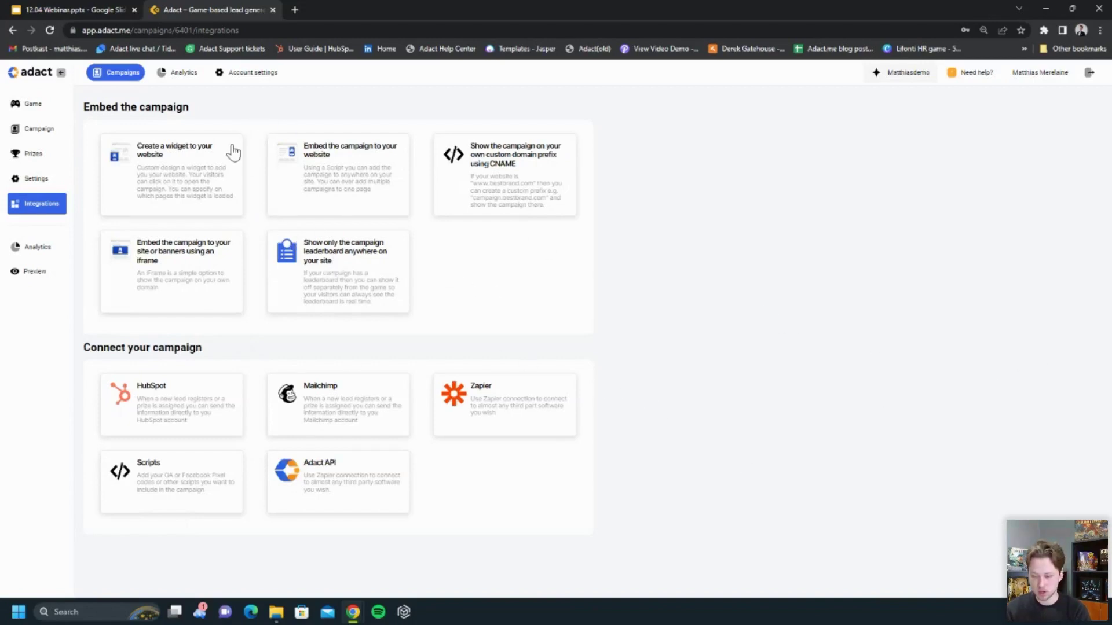
left_click_drag(203, 106, 84, 107)
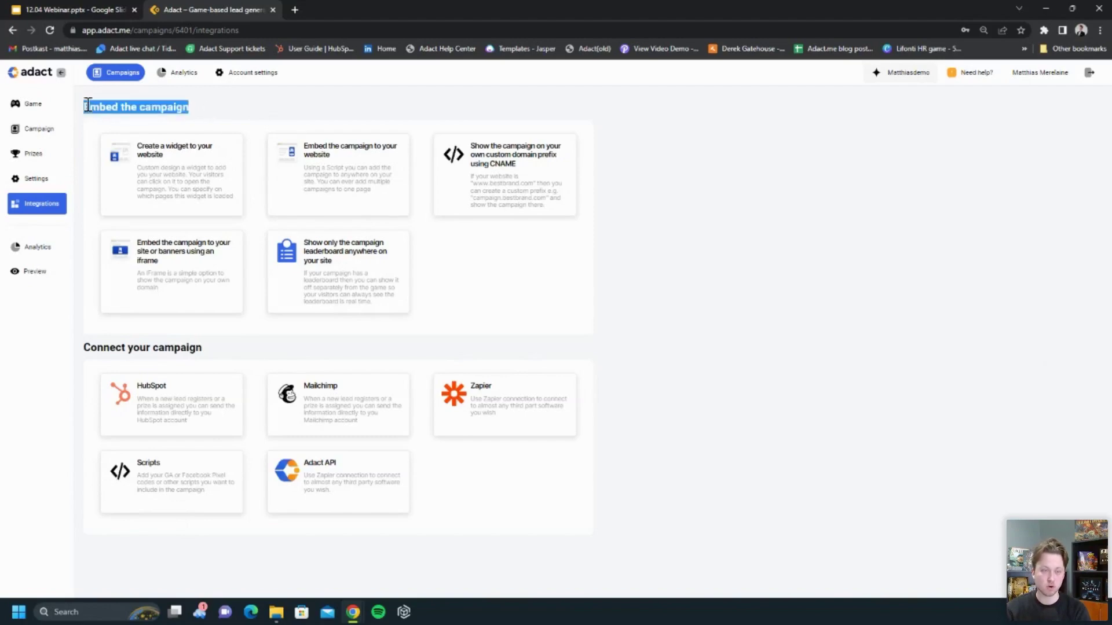